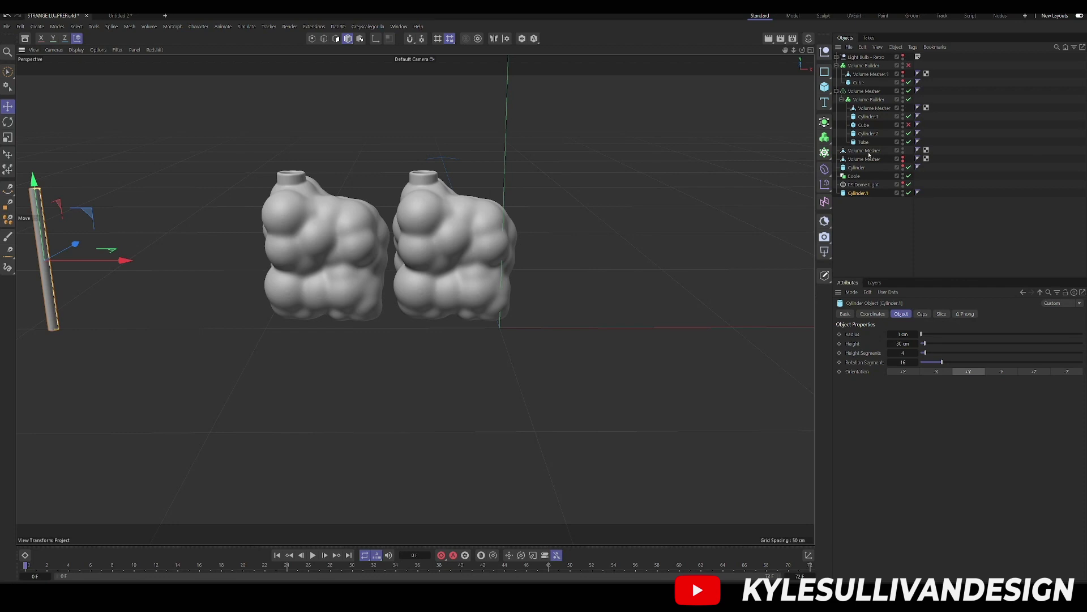
Turn the necked Volume Mesher duplicate's viewport visibility off.
left_click(869, 151)
left_click(902, 148)
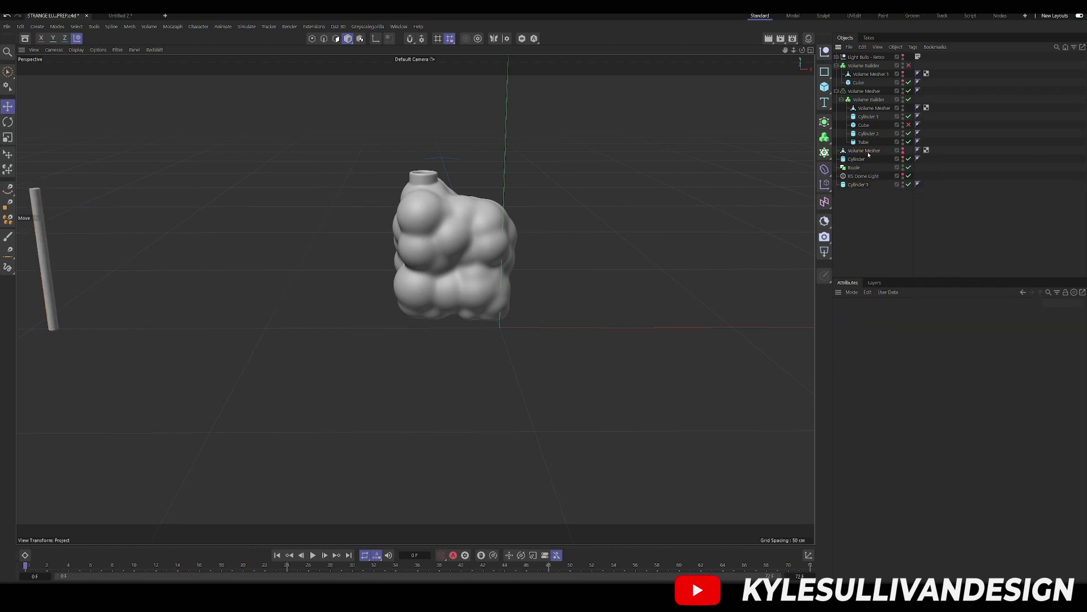
left_click(903, 153)
left_click(903, 148)
left_click(902, 153)
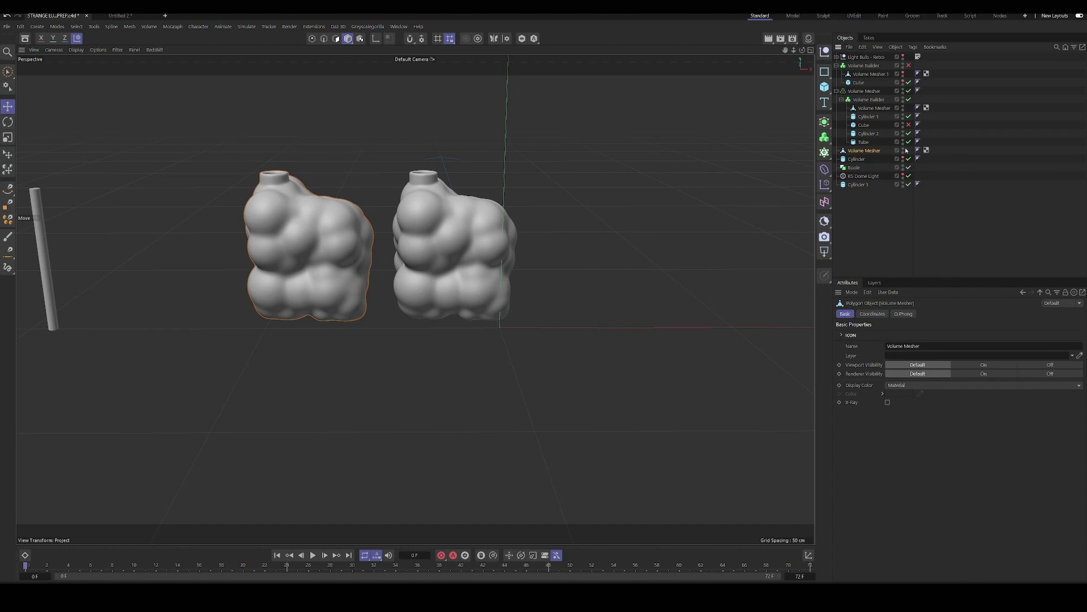
left_click(903, 148)
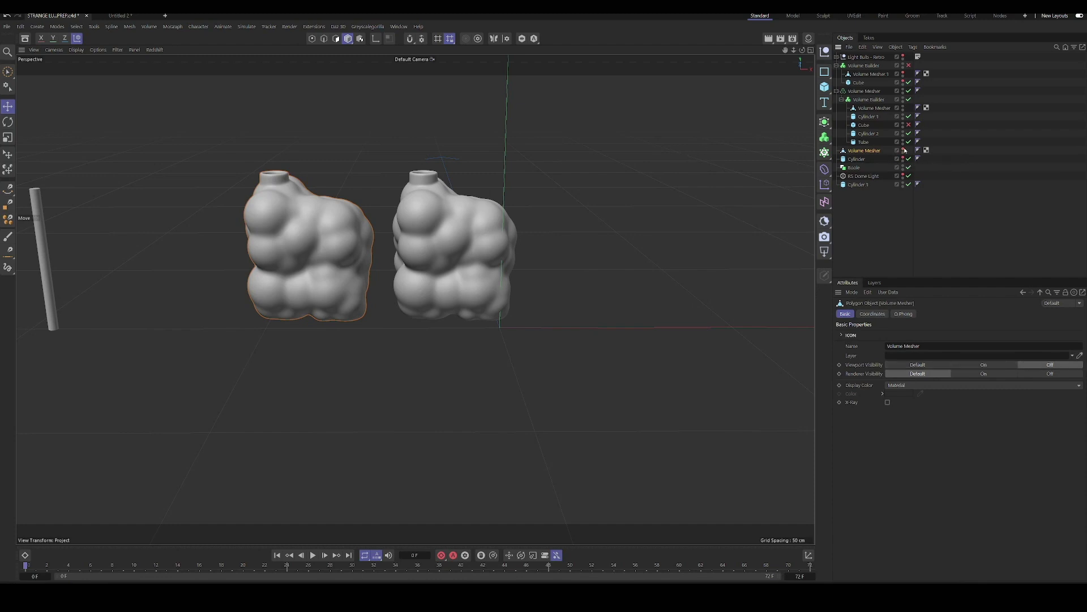
Move Volume Mesher.1 to the scene's top level and set its visibility back to Default.
left_click(863, 66)
left_click(867, 74)
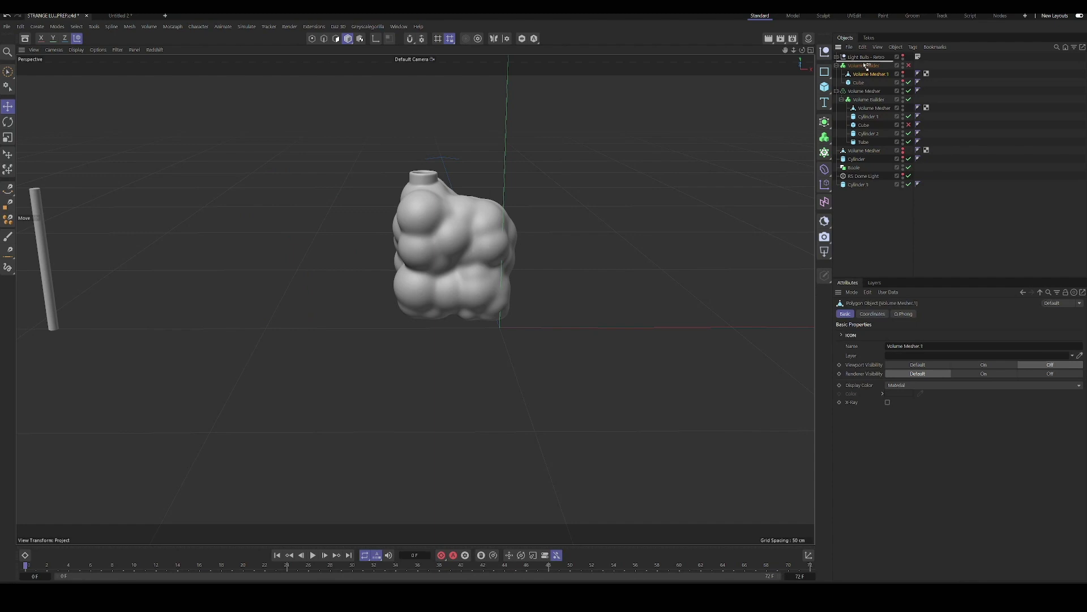
left_click_drag(865, 66, 865, 67)
left_click(903, 65)
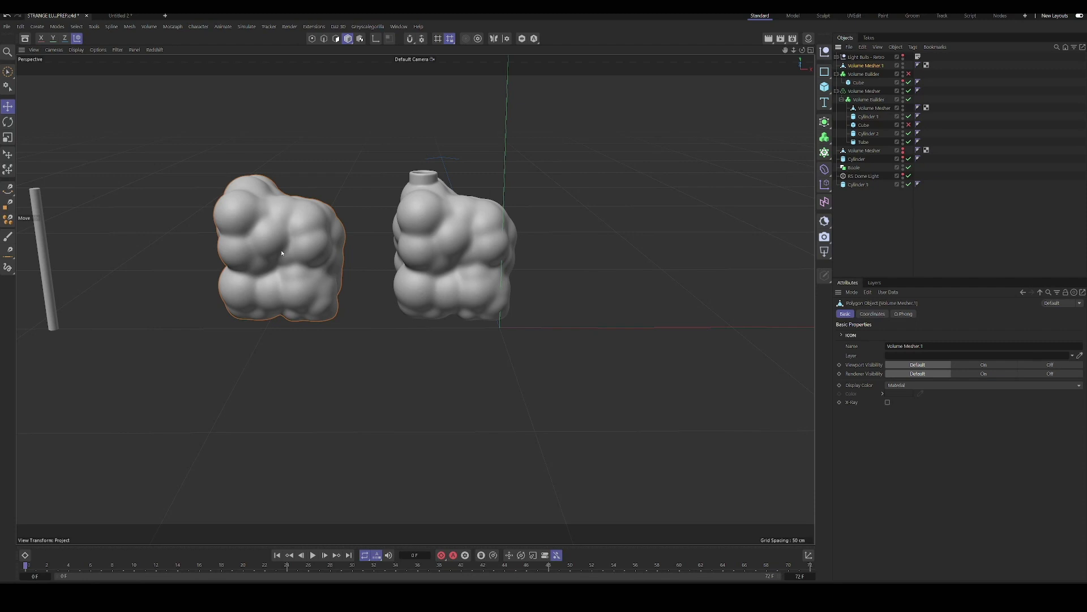
left_click_drag(264, 259, 360, 289, "alt")
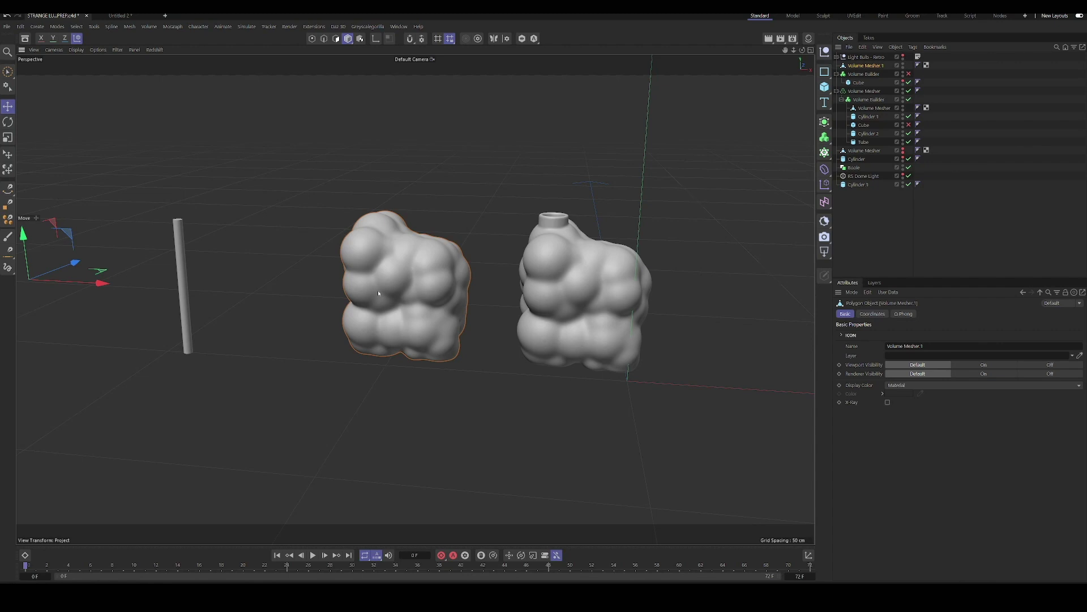
Put Volume Mesher.1 into the Volume Builder, ordered below the subtracting Cube.
scroll(401, 324, "up", 3)
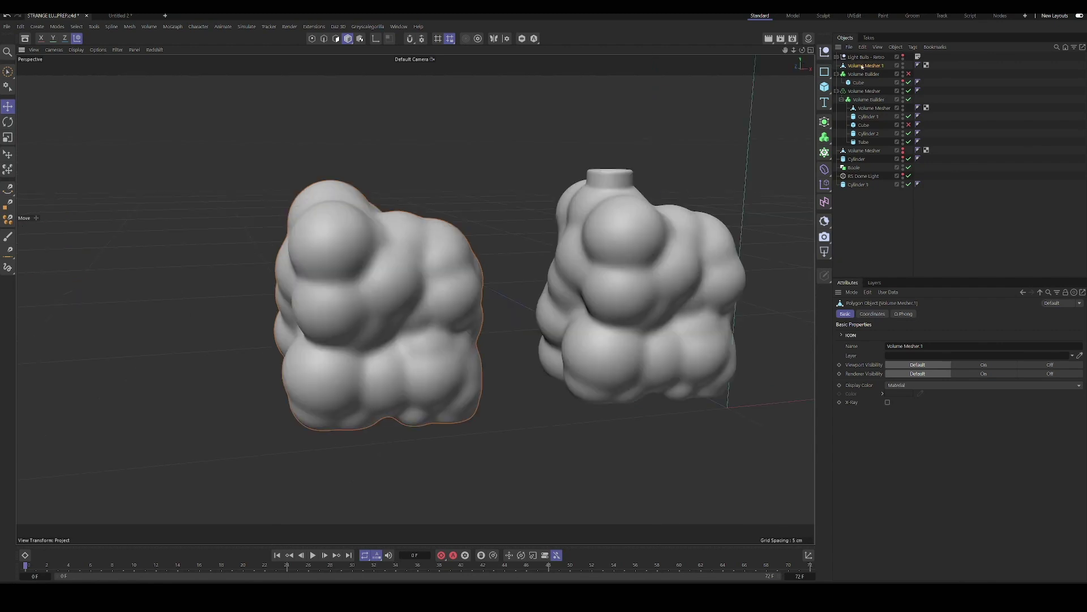
left_click_drag(865, 65, 865, 78)
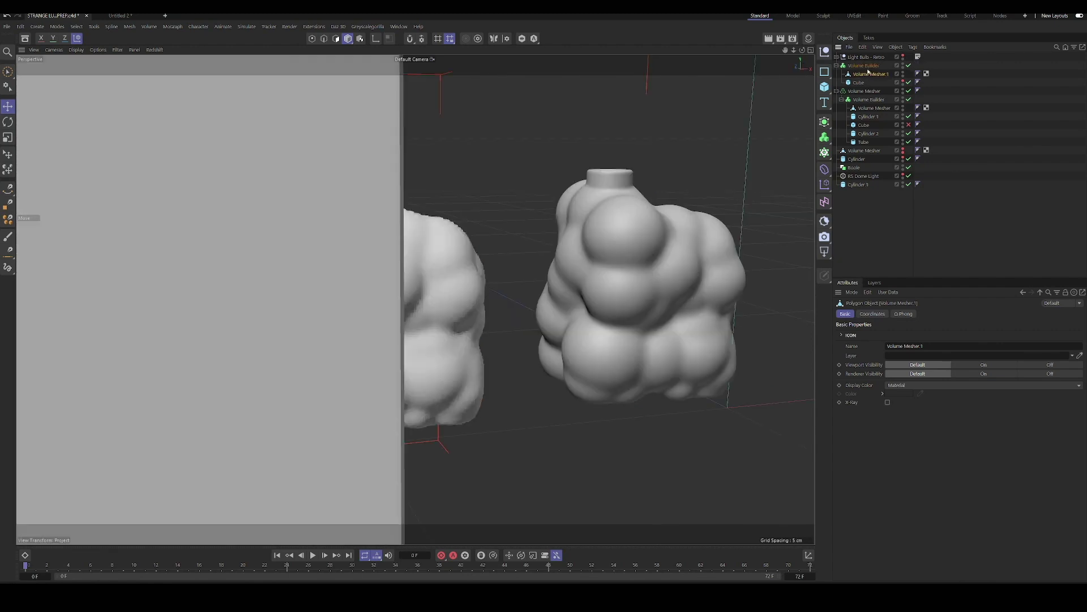
left_click(866, 66)
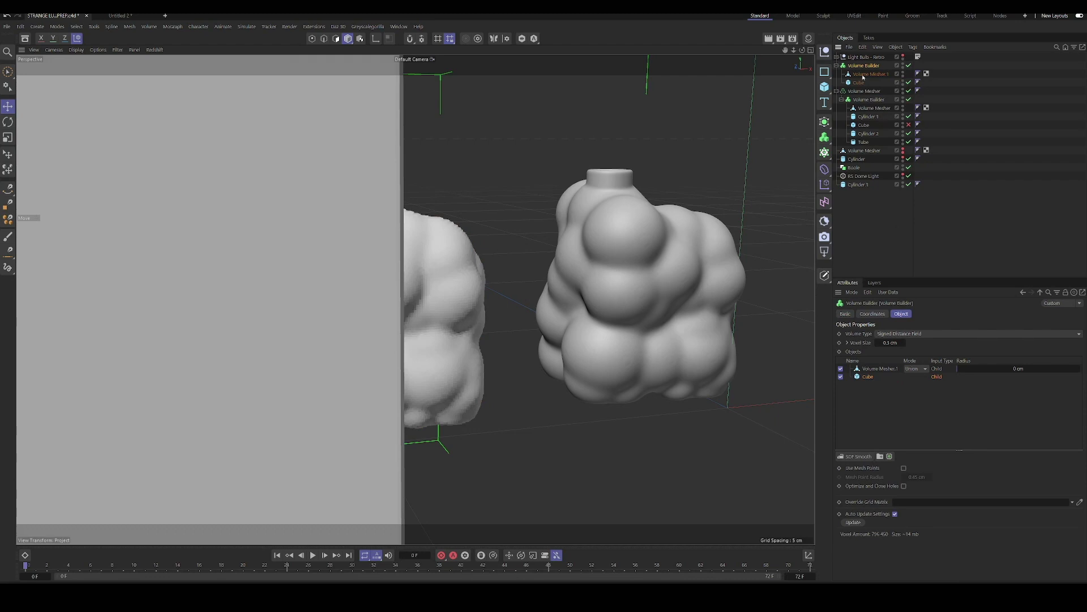
left_click_drag(896, 368, 871, 381)
Check the flat cut on the blob, then group the Volume Builder under a new Null.
left_click_drag(489, 315, 484, 150, "alt")
scroll(468, 300, "up", 3)
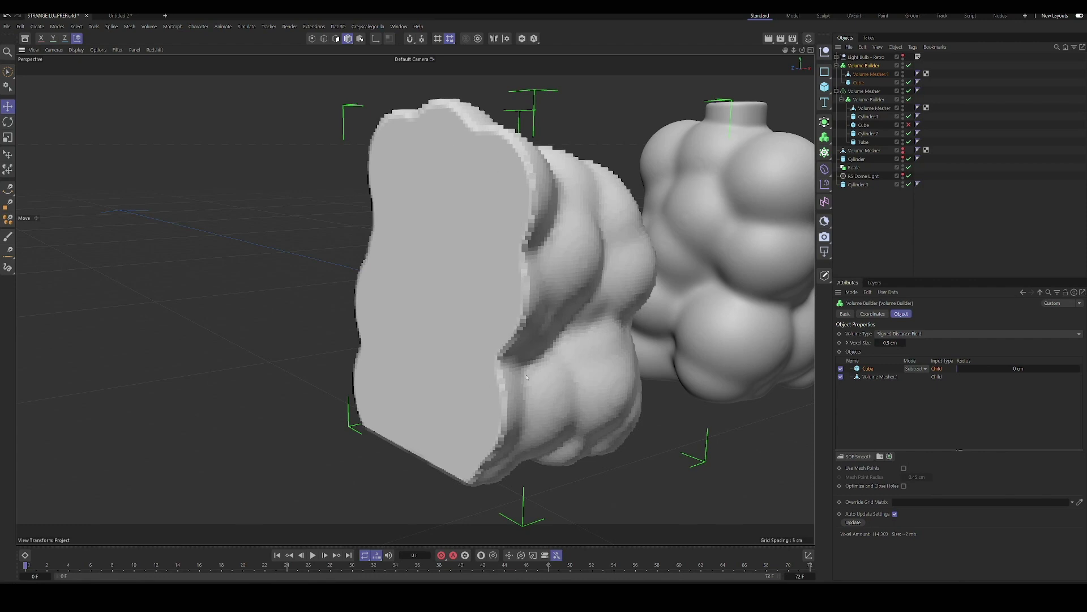
left_click_drag(544, 281, 323, 300, "alt")
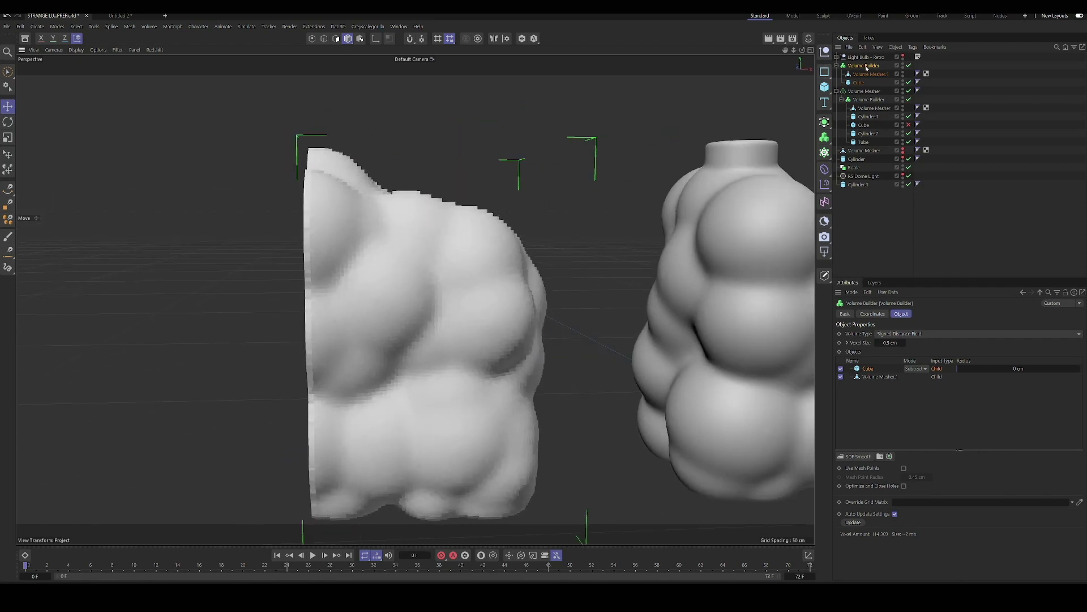
key("alt+g")
left_click(902, 66)
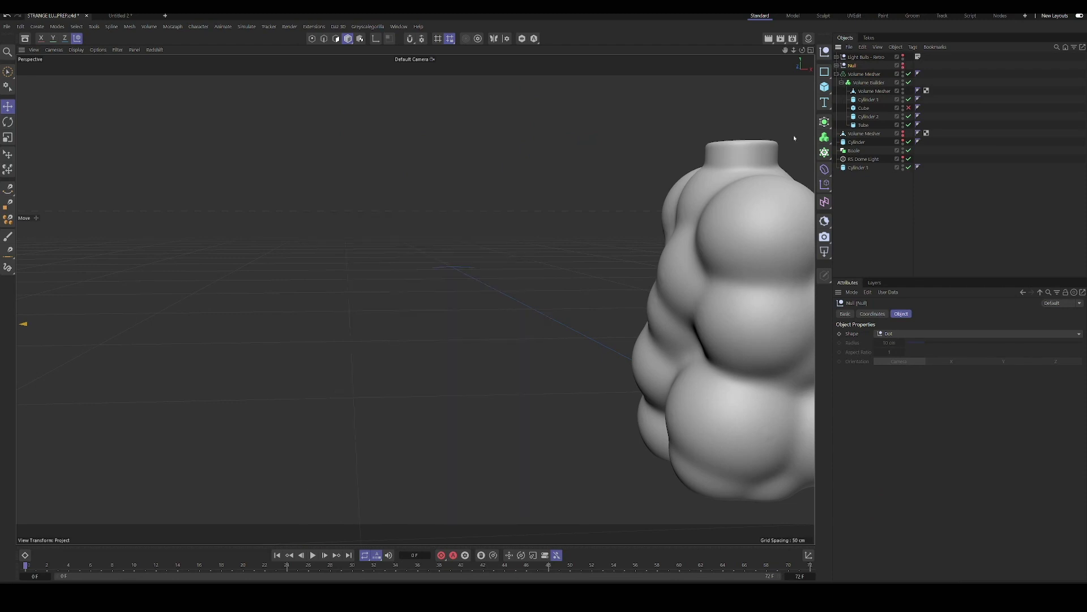
key("h")
left_click_drag(510, 295, 507, 234, "alt")
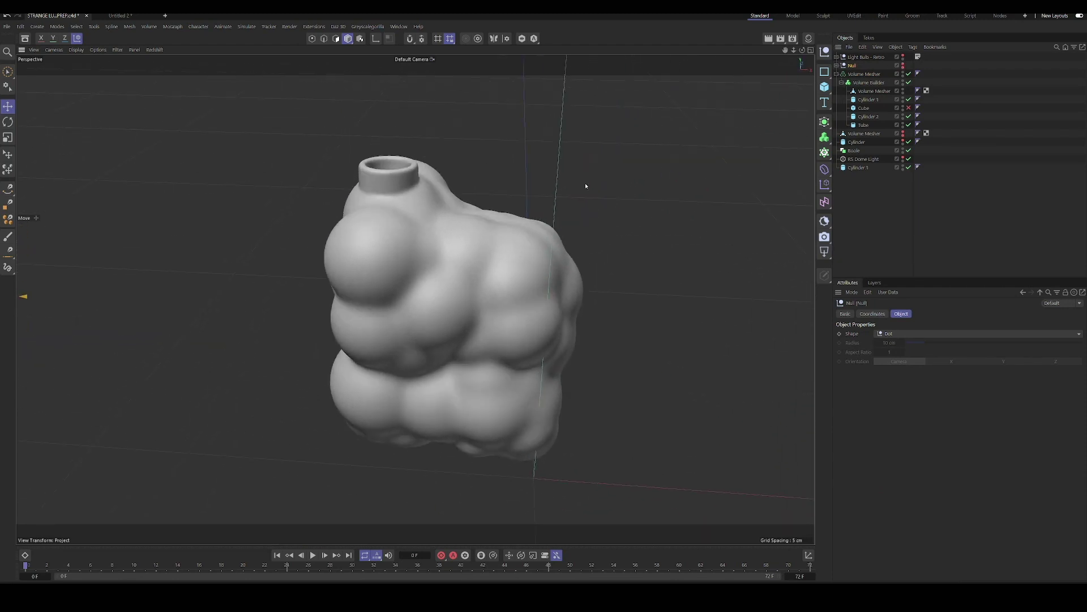
left_click(869, 84)
left_click_drag(529, 252, 518, 240, "alt")
middle_click_drag(518, 240, 469, 255, "alt")
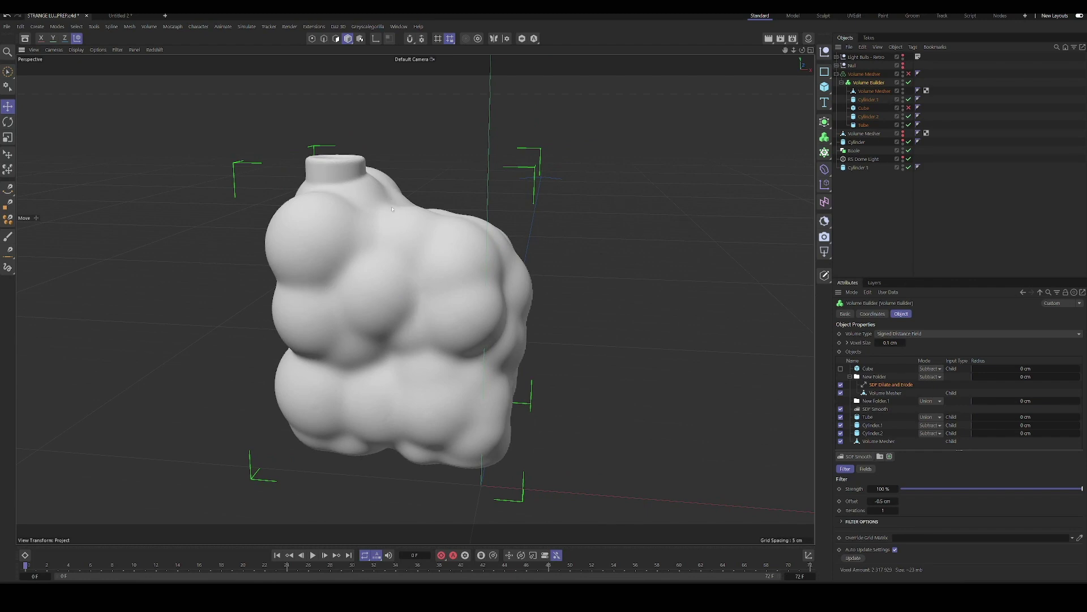
left_click_drag(392, 209, 431, 294, "alt")
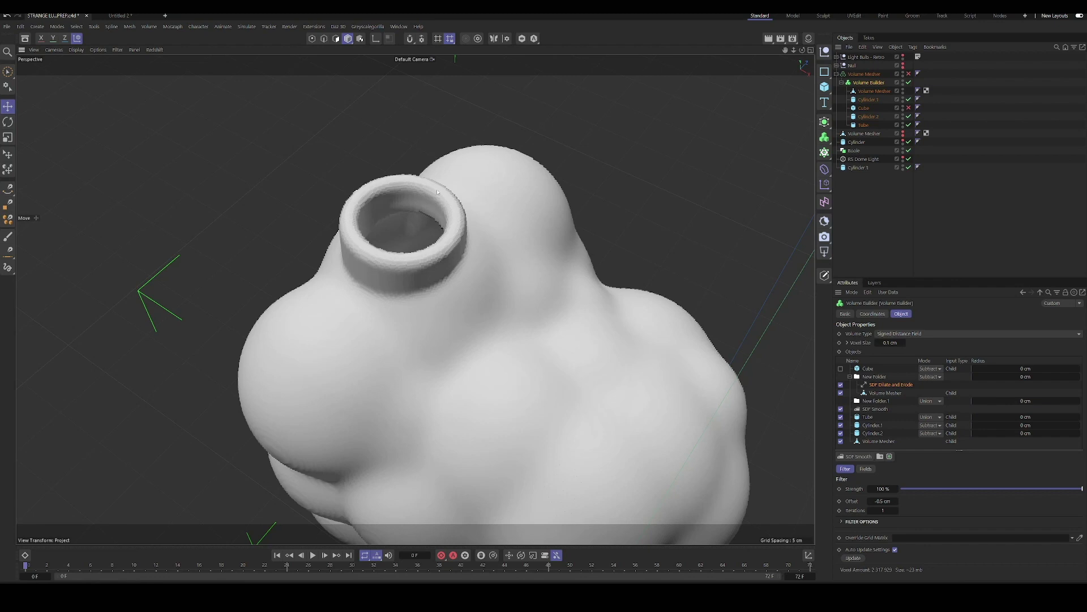
left_click_drag(446, 303, 626, 195, "alt")
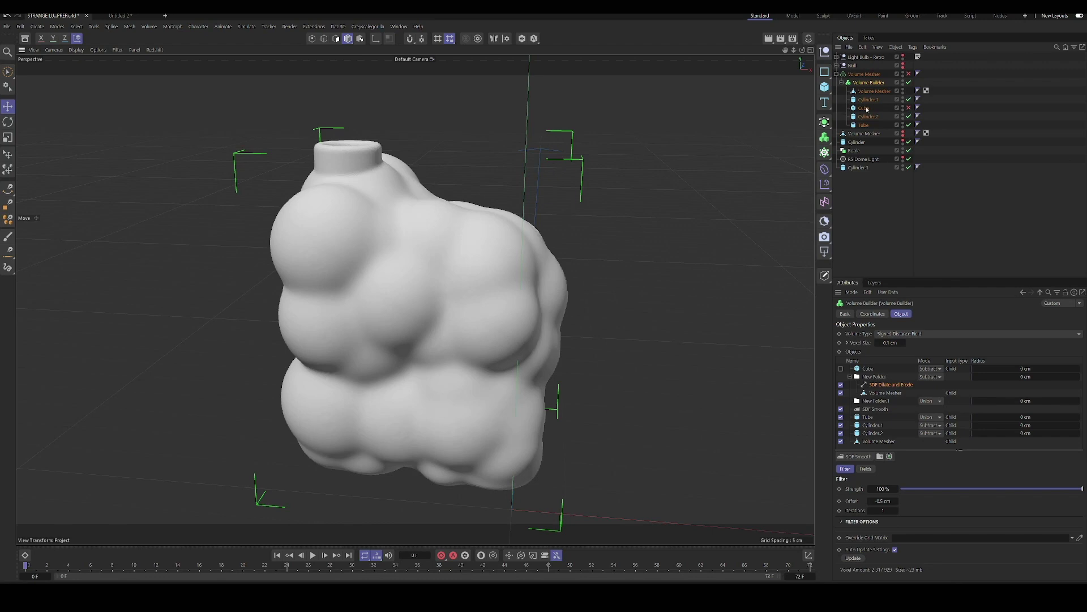
left_click(909, 108)
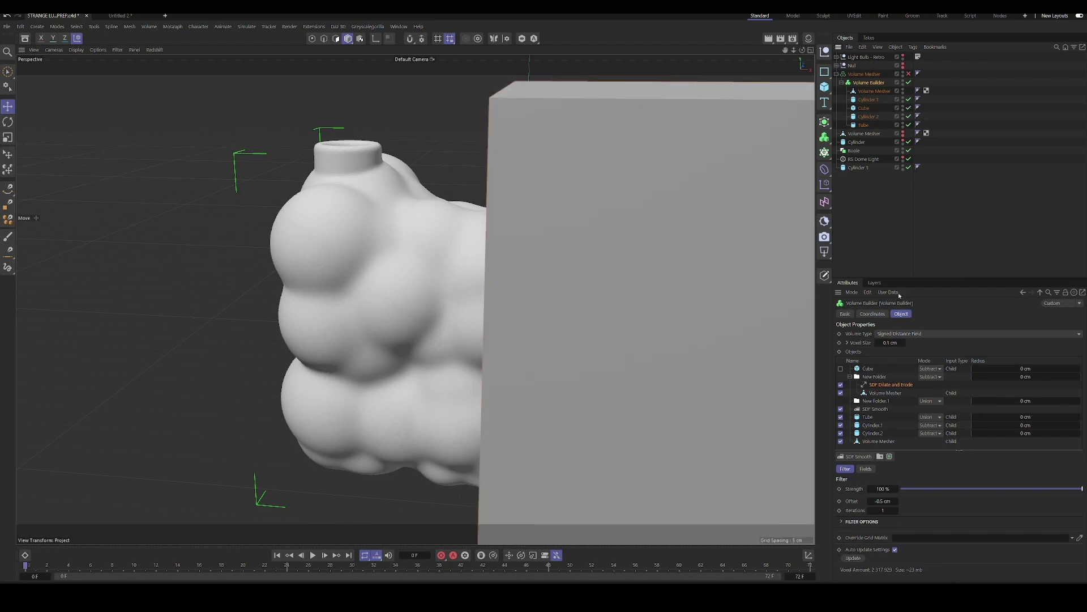
left_click(841, 369)
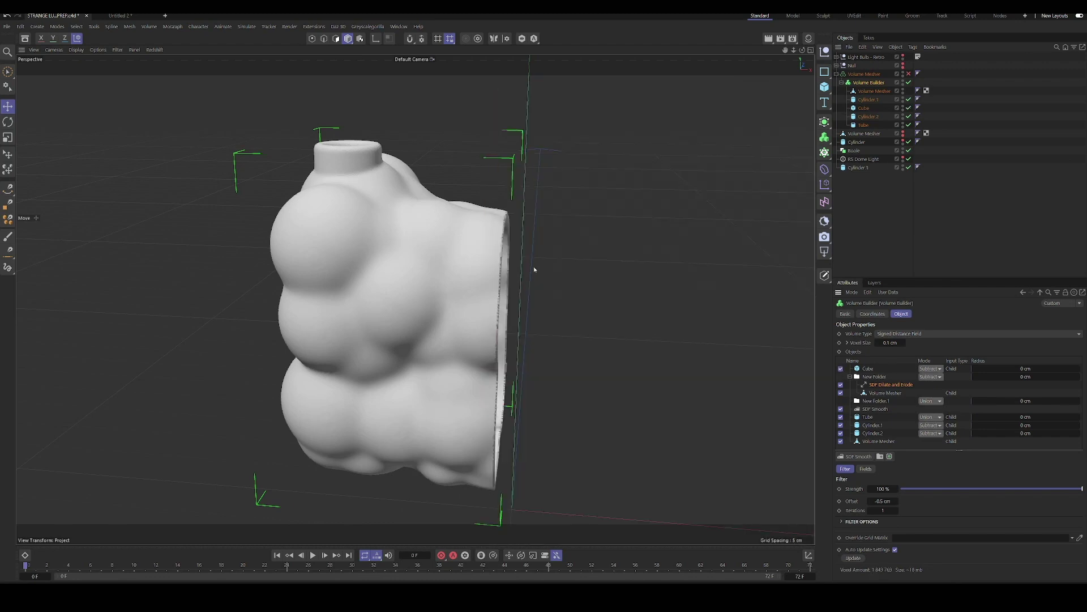
left_click_drag(533, 267, 549, 172, "alt")
left_click_drag(612, 393, 393, 247, "alt")
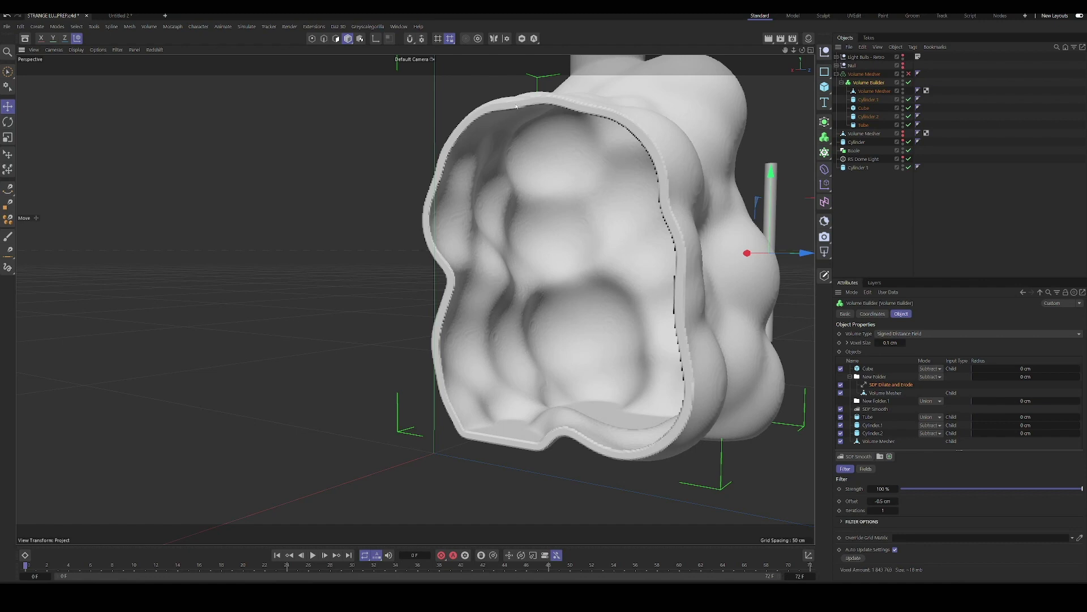
left_click_drag(453, 210, 474, 278, "alt")
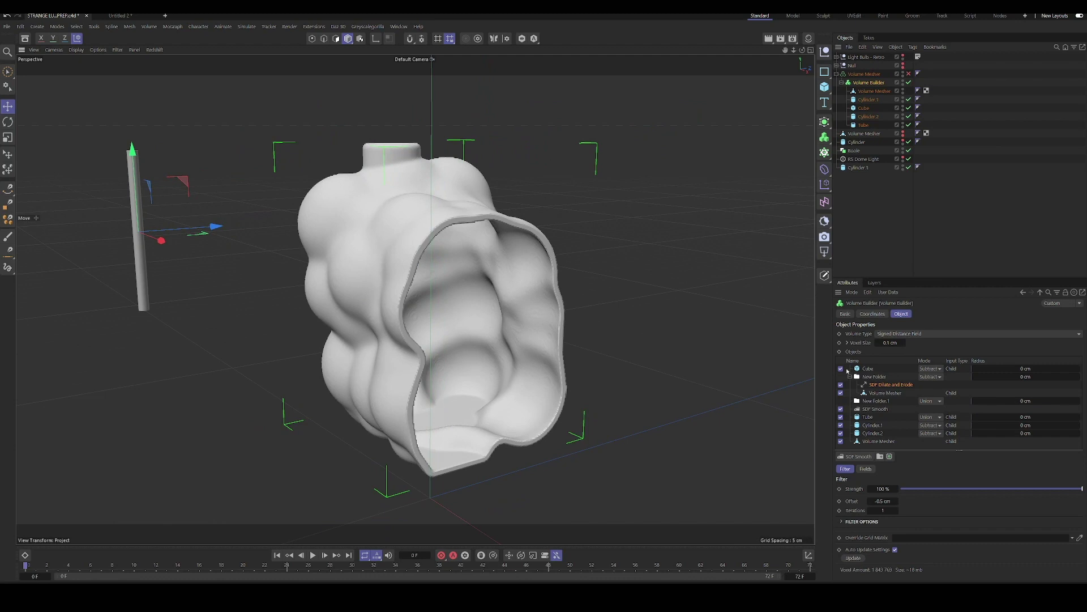
left_click(908, 109)
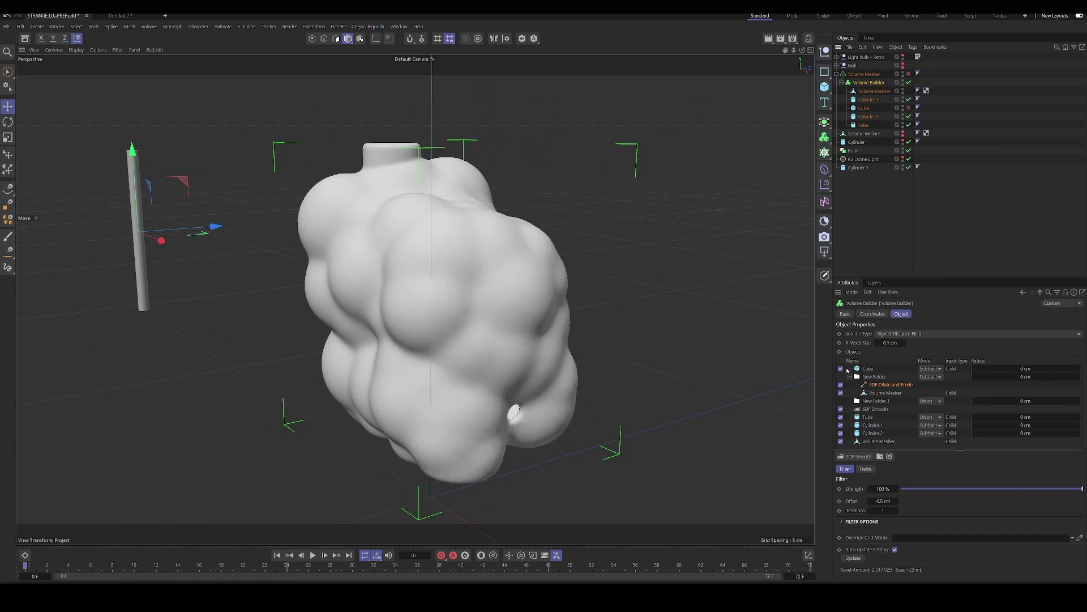
middle_click_drag(547, 367, 614, 361, "alt")
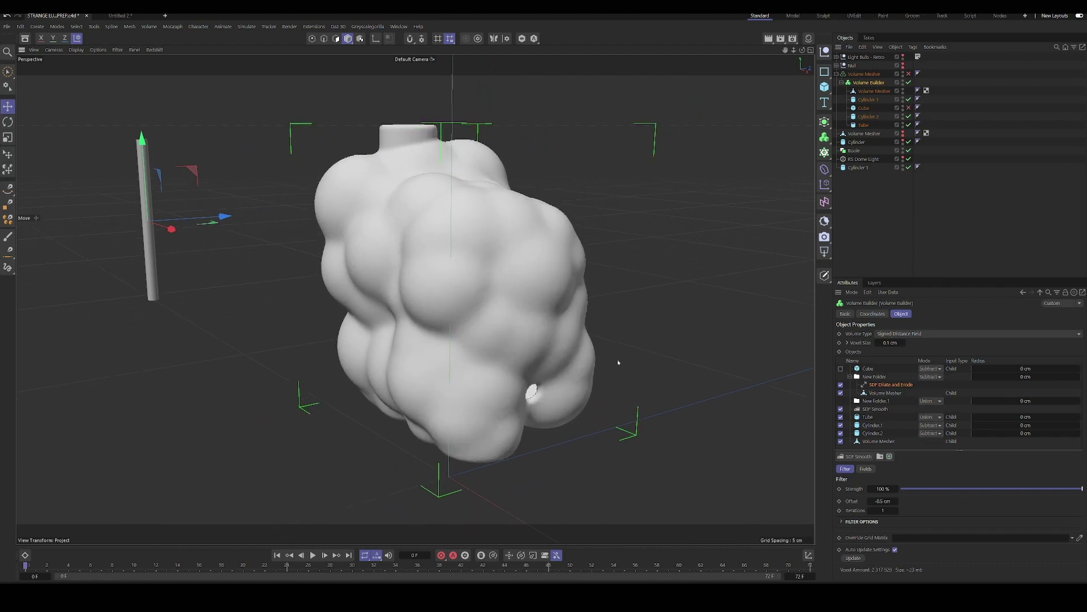
Delete New Folder.1 from the Volume Builder inputs and show the SDF Dilate and Erode settings.
left_click(874, 401)
key("Delete")
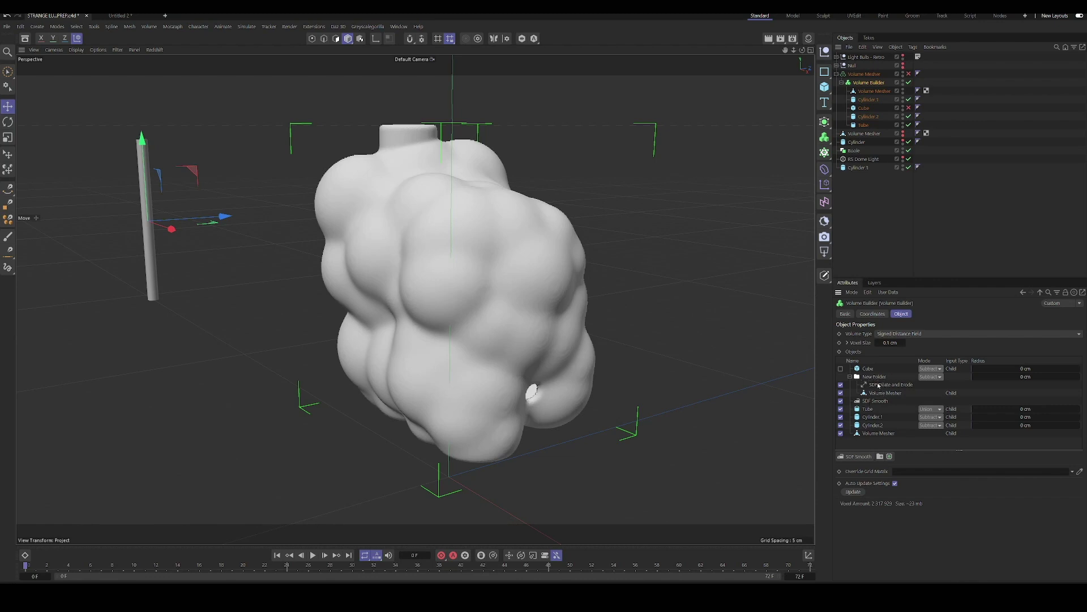
left_click(877, 385)
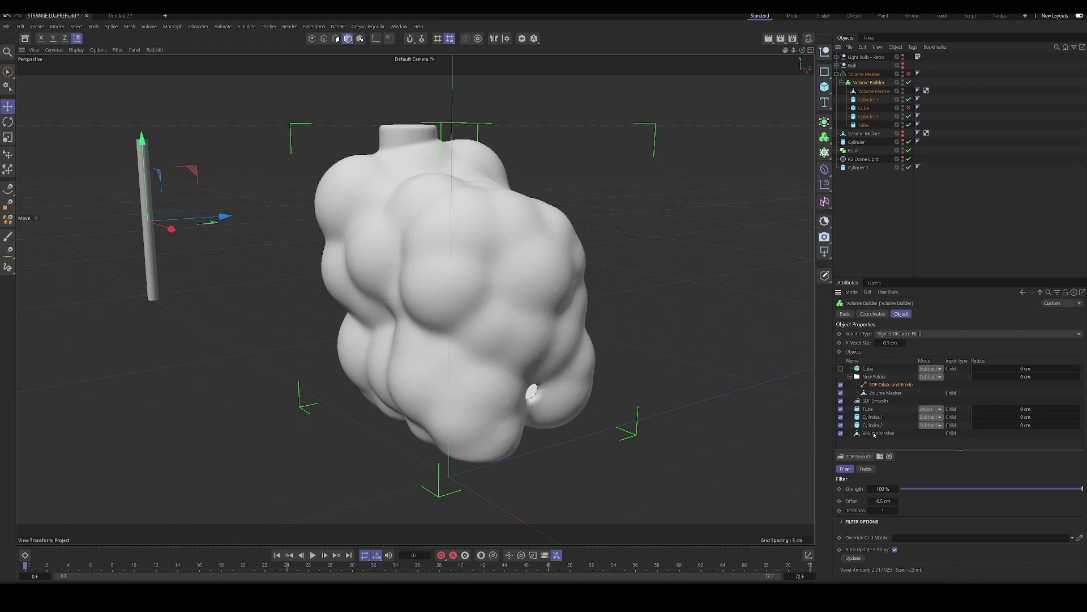
left_click(880, 385)
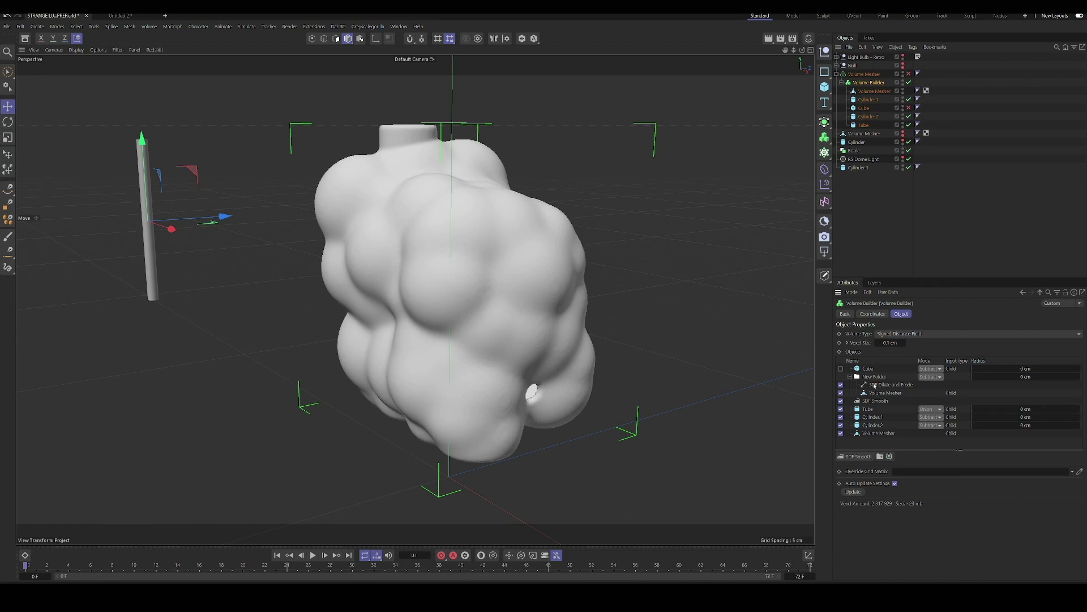
left_click(878, 385)
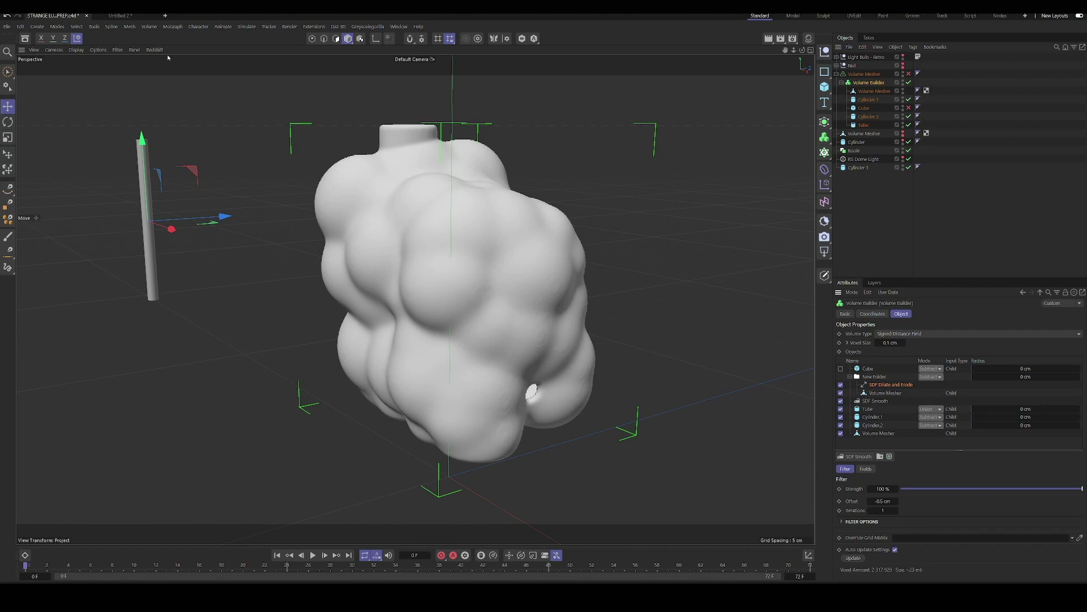
In Untitled 2, revert to the plain cube and add a Volume Builder with 1 cm voxels.
left_click(130, 16)
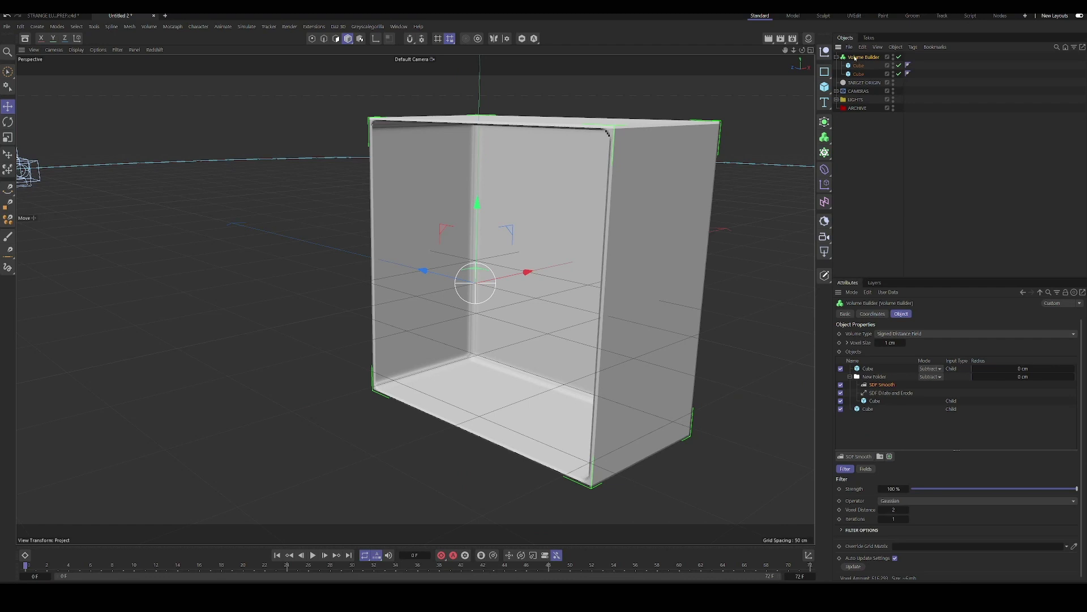
key("ctrl+z")
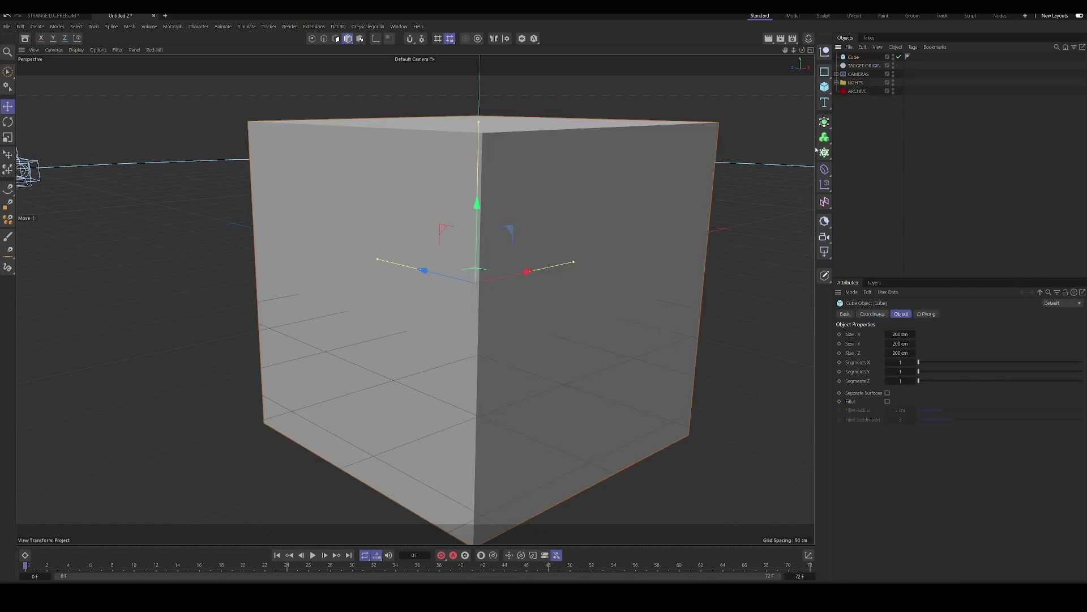
left_click(828, 137, "alt")
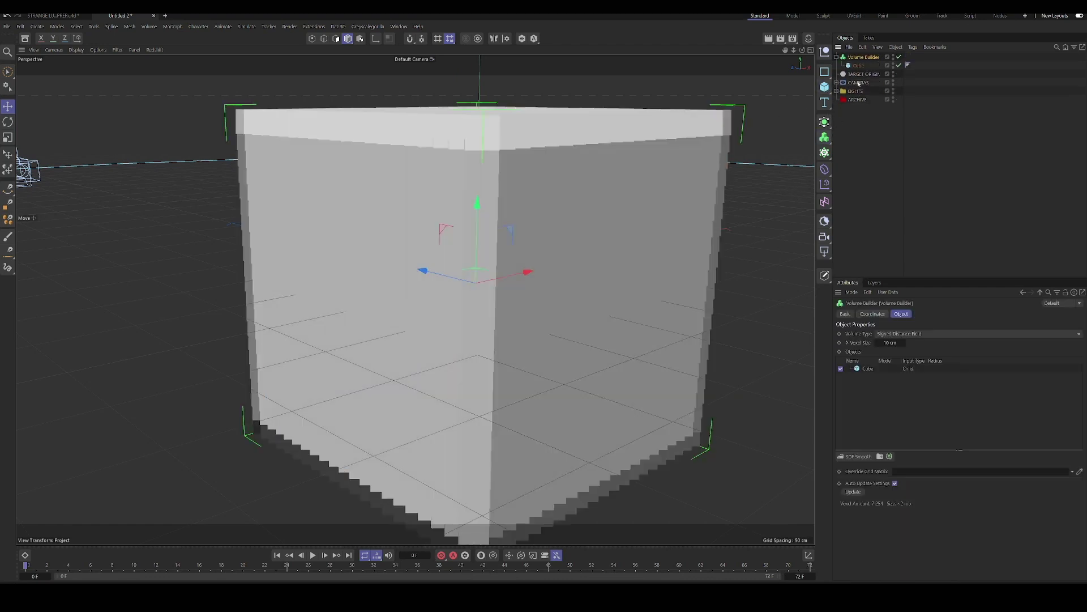
left_click(893, 342)
type("1")
key("Return")
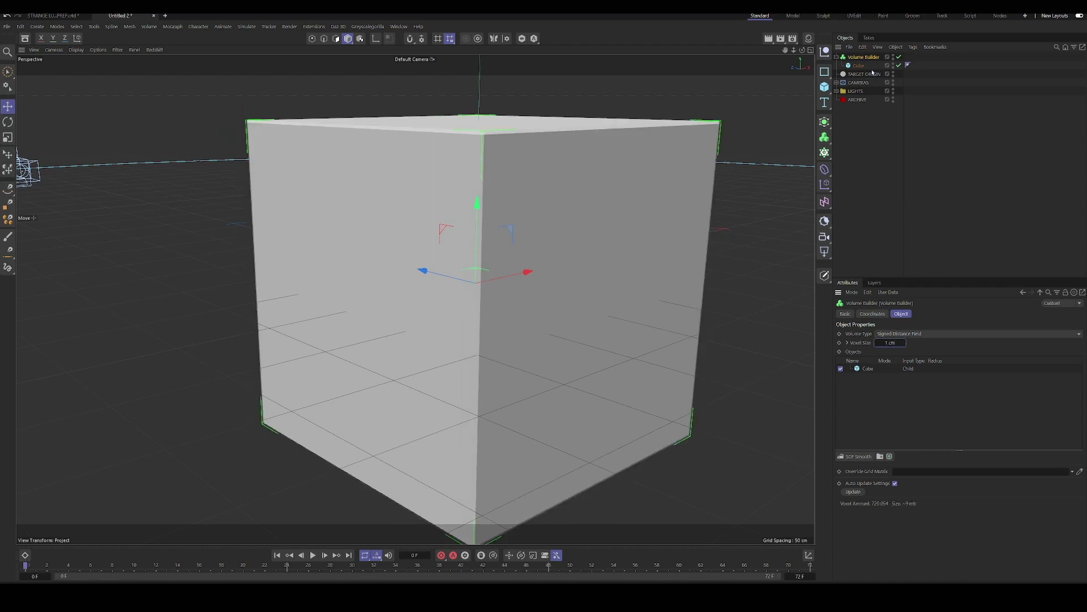
Add the Cube to the Volume Builder's inputs inside a New Folder.
left_click_drag(861, 67, 873, 368)
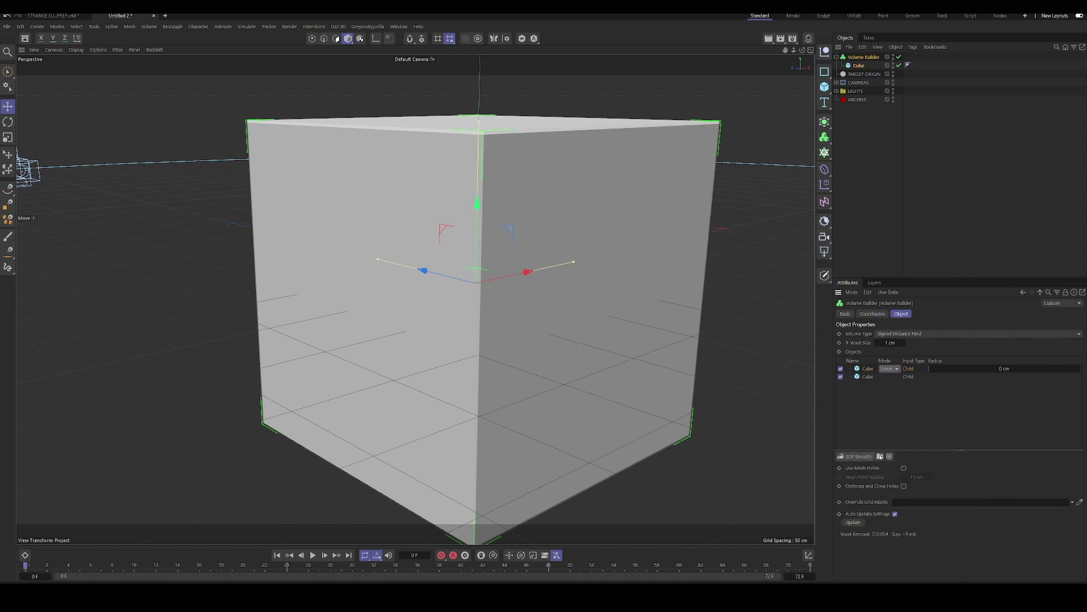
left_click(879, 457)
left_click_drag(875, 387, 873, 377)
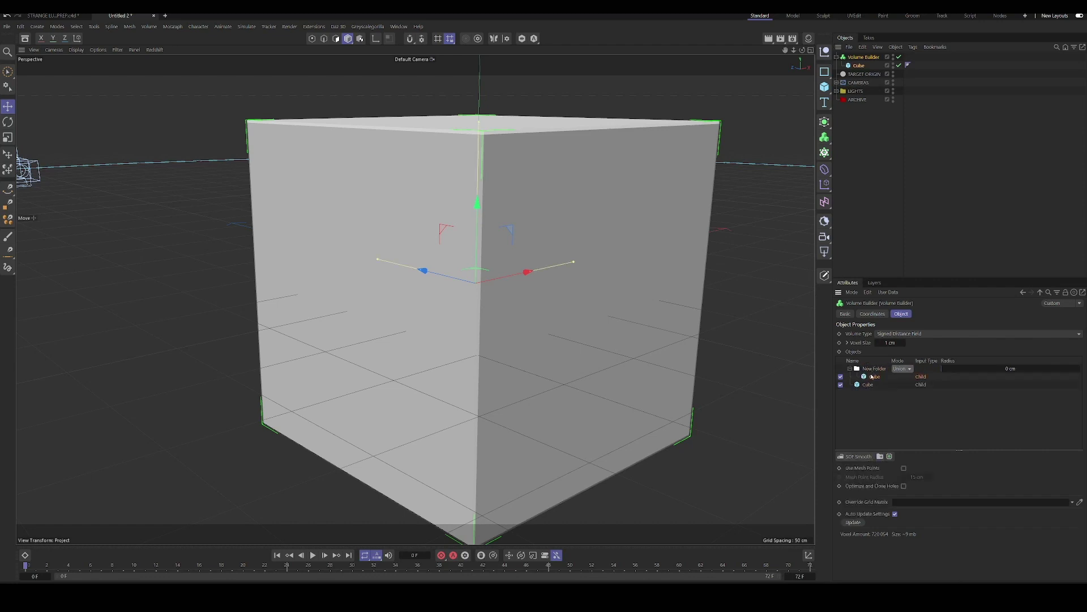
Set New Folder to Subtract and add an SDF Dilate and Erode filter at -0.5 cm offset.
left_click(896, 372)
left_click(901, 382)
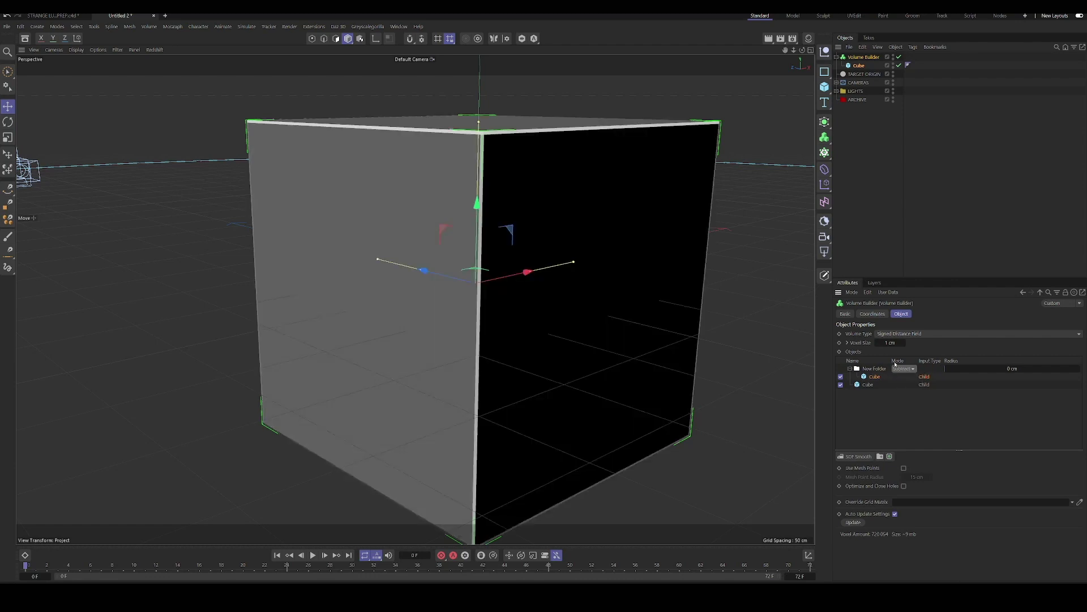
left_click(859, 456)
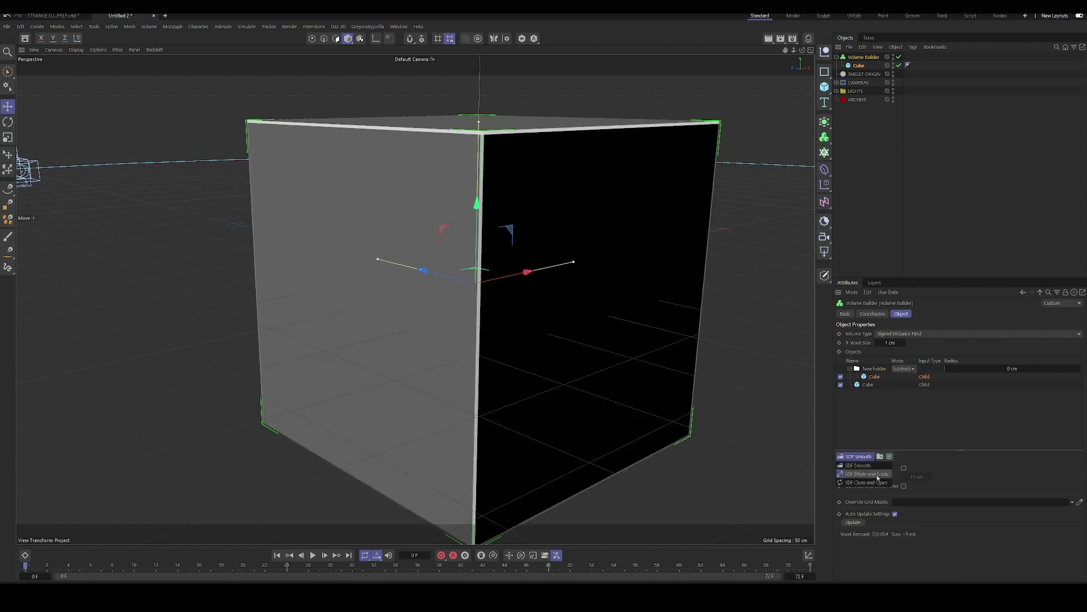
left_click(864, 480)
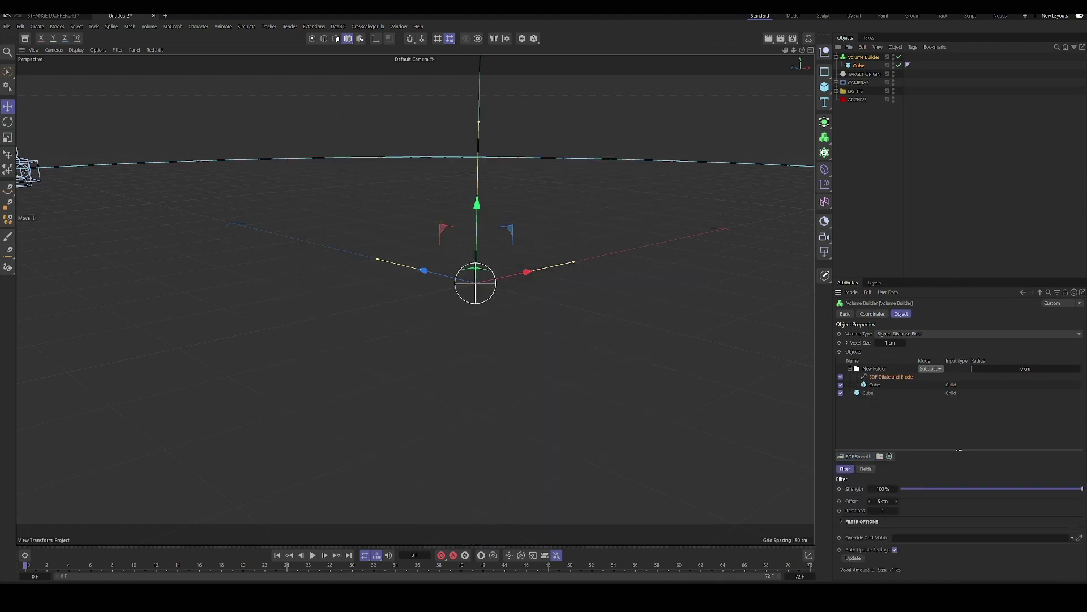
left_click(883, 501)
type("-0.5")
key("Return")
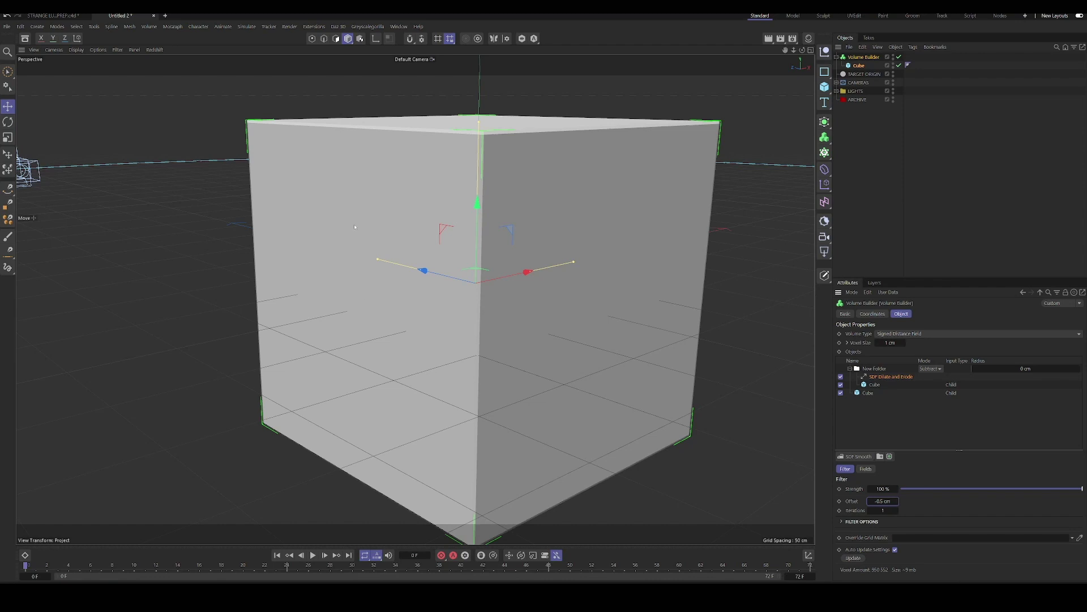
scroll(355, 227, "down", 4)
left_click_drag(354, 226, 387, 270, "alt")
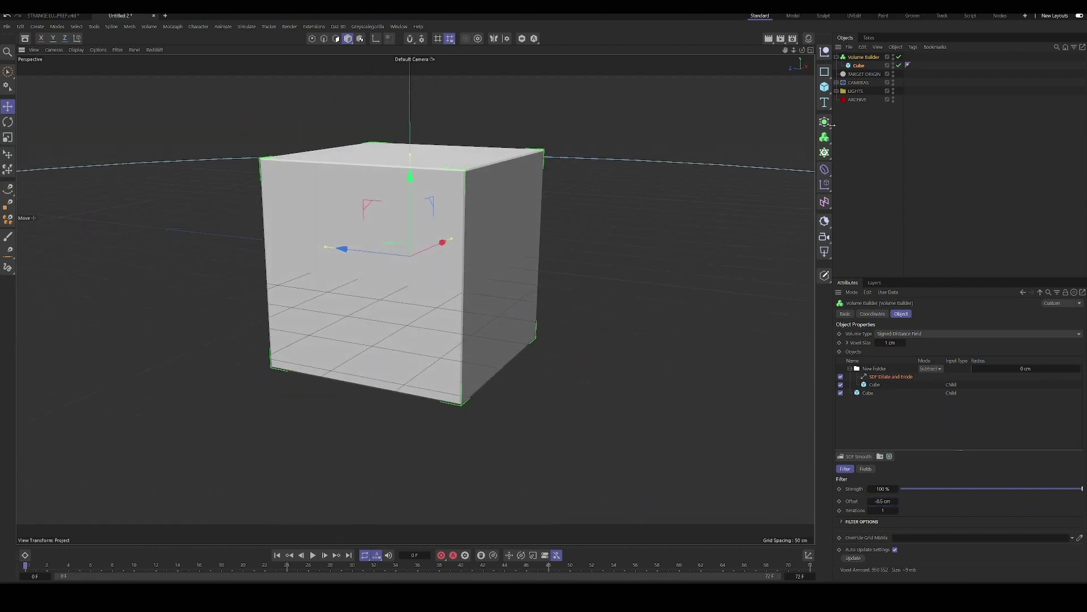
Add a new Cube inside the Volume Builder and shift a cube sideways along X.
left_click(827, 85)
left_click(852, 100)
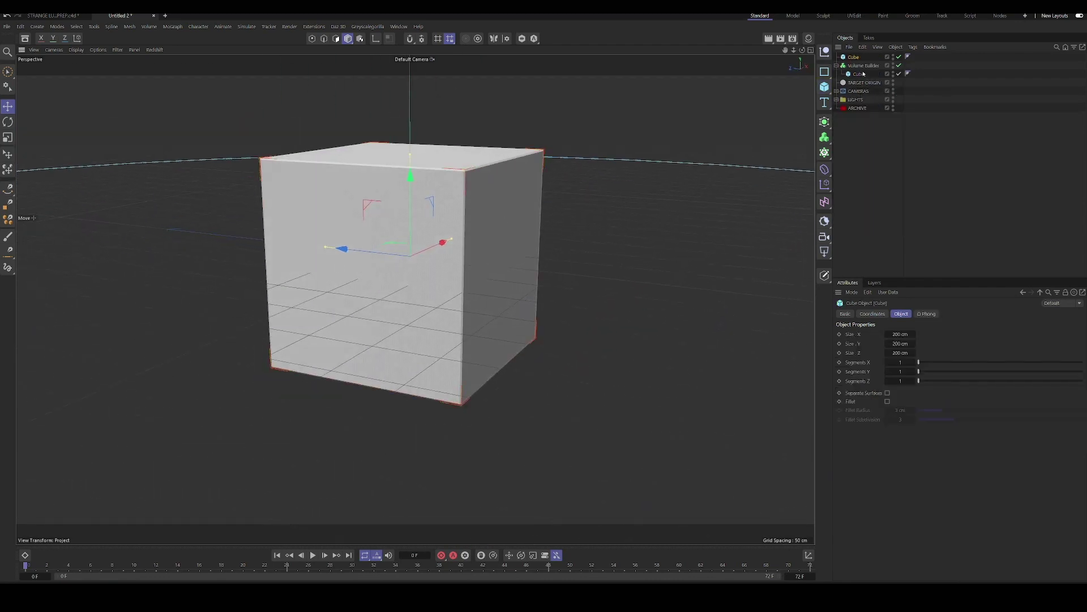
left_click_drag(866, 72, 863, 76)
key("e")
scroll(600, 182, "up", 3)
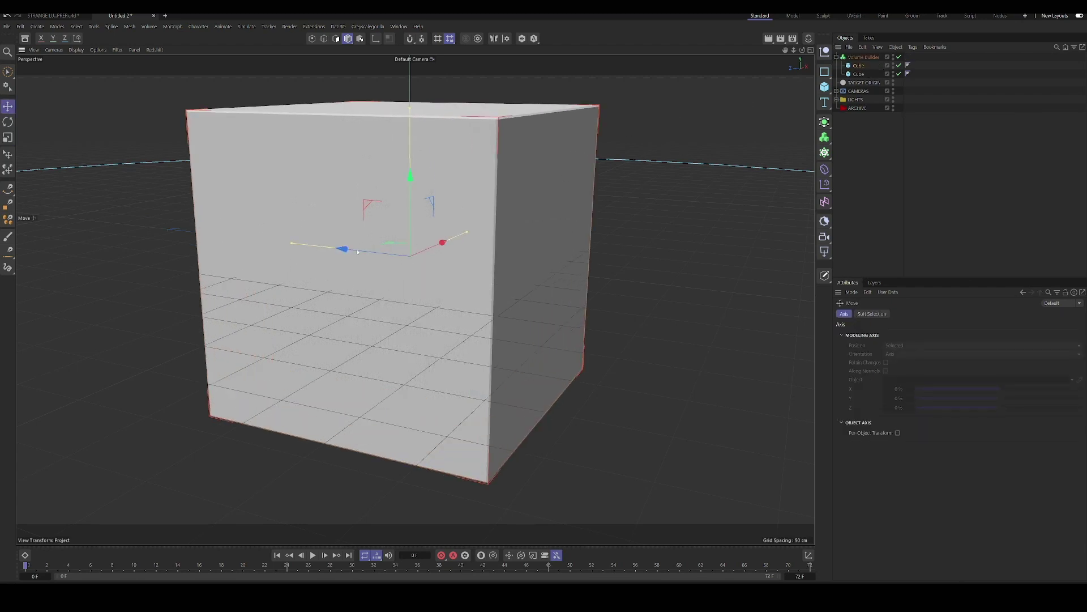
left_click_drag(351, 252, 229, 233)
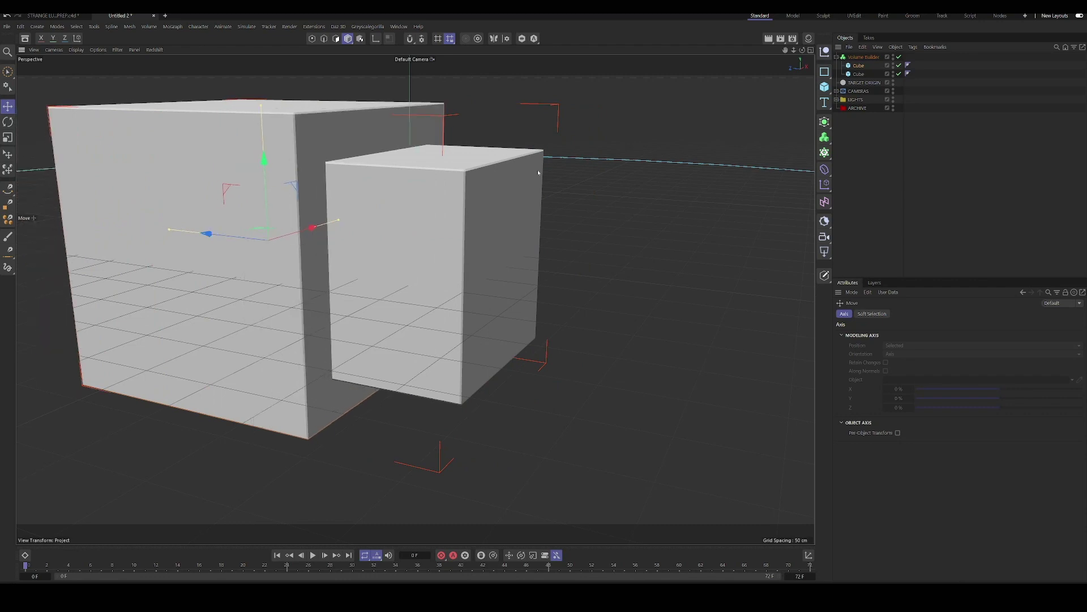
Set the first cube's mode to Subtract to hollow out the box.
left_click(864, 57)
left_click(929, 369)
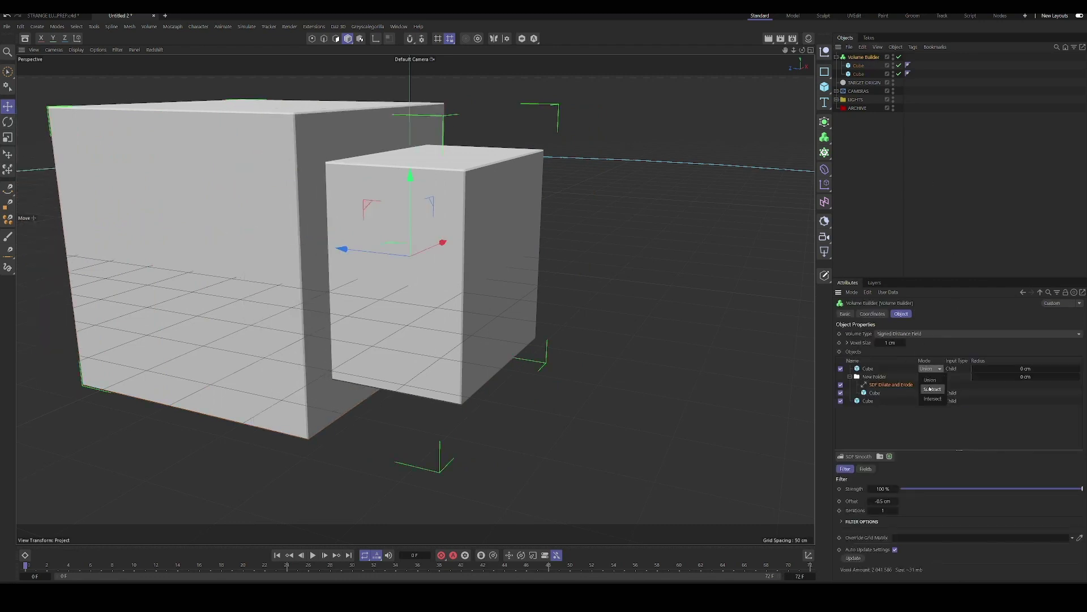
left_click(929, 377)
left_click_drag(709, 306, 603, 259, "alt")
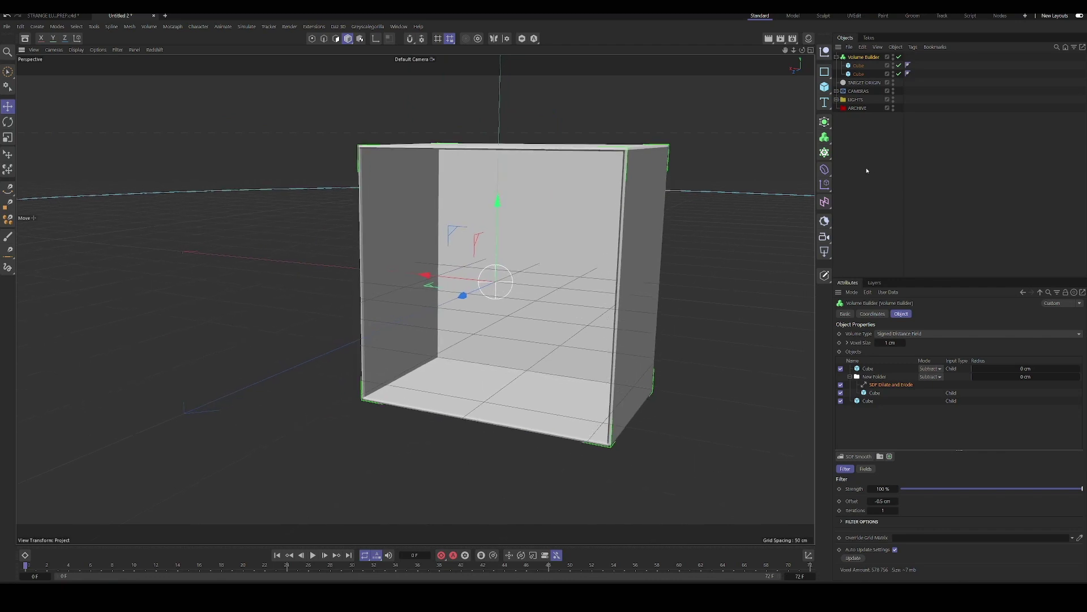
left_click(867, 170)
scroll(451, 168, "up", 3)
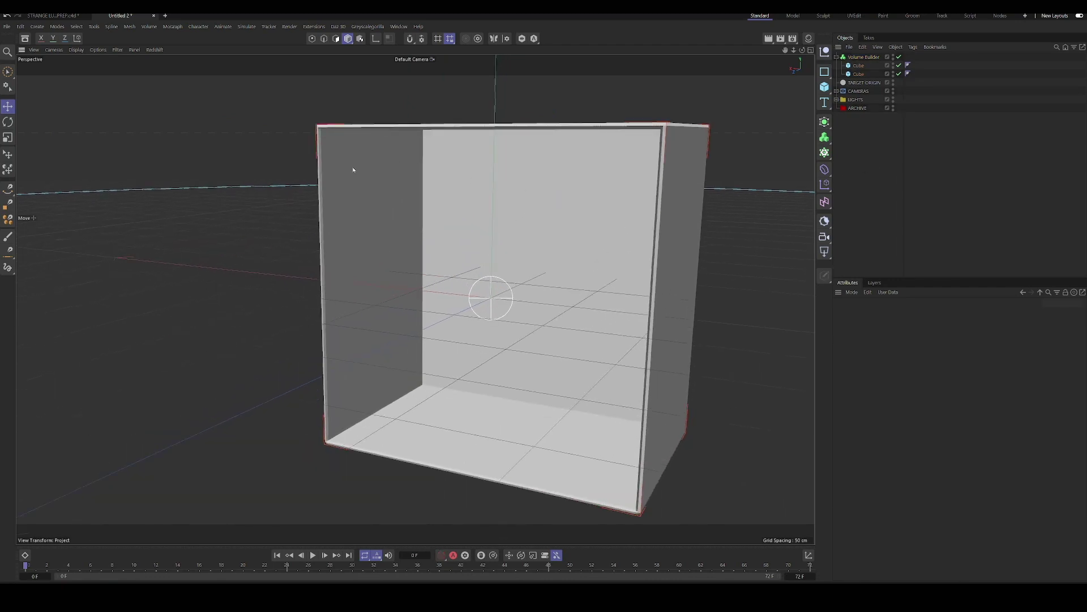
Drag the SDF filter Offset to -8.2 cm to thicken the hollow box's walls.
left_click(864, 57)
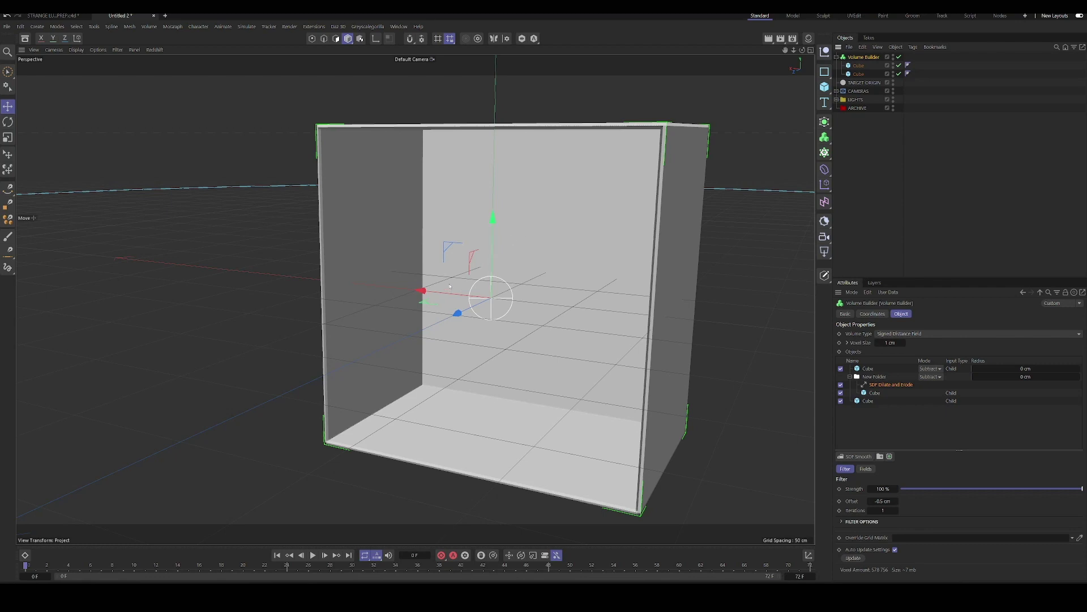
left_click_drag(401, 322, 390, 358, "alt")
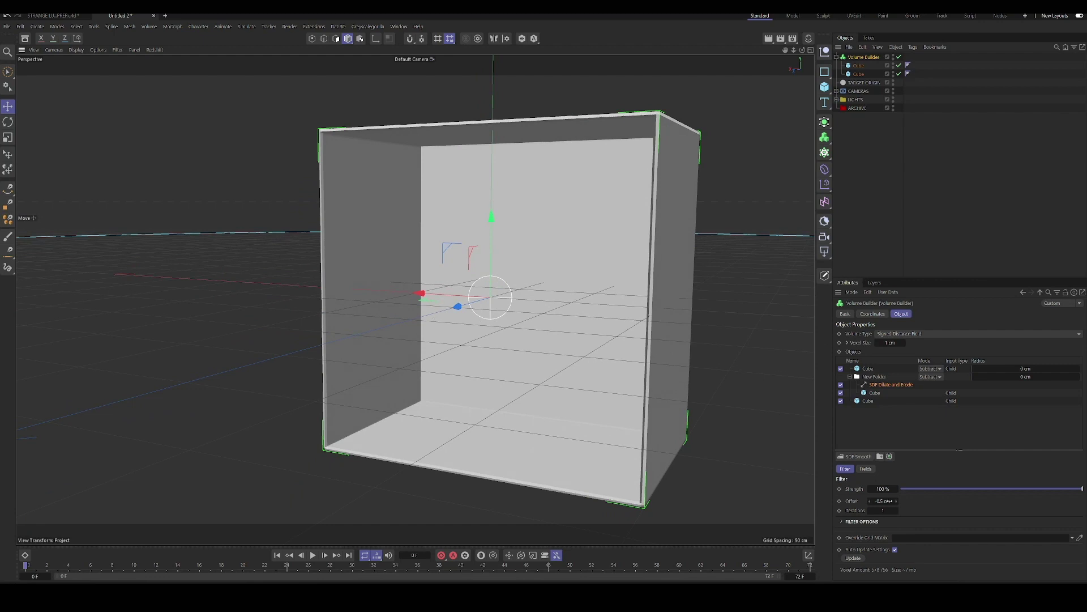
left_click_drag(881, 501, 742, 501)
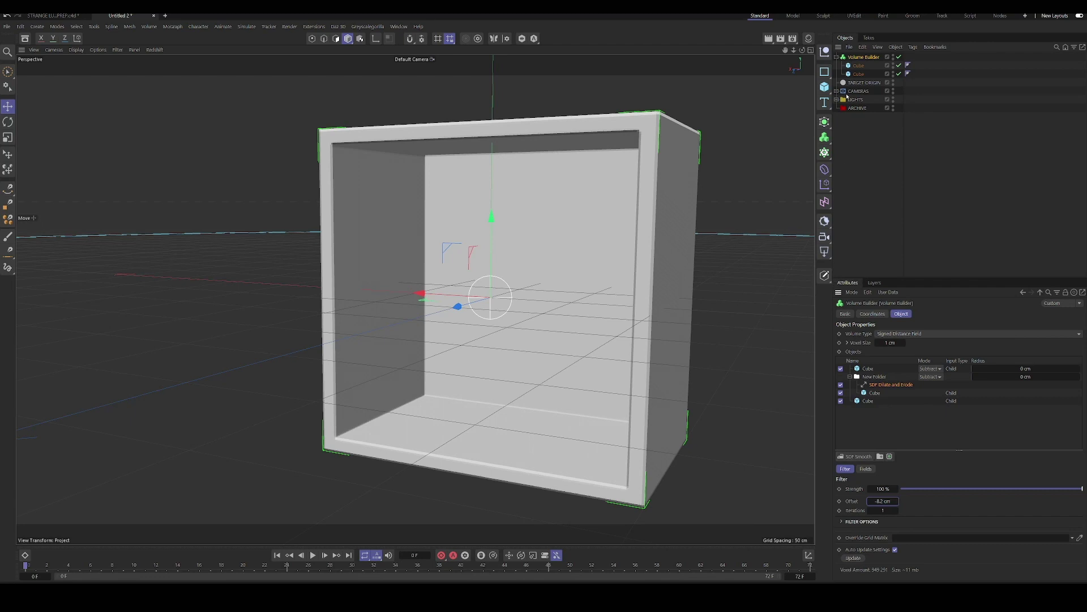
In the STRANGE project, enable the Volume Mesher and bake it with Current State to Object.
left_click(64, 15)
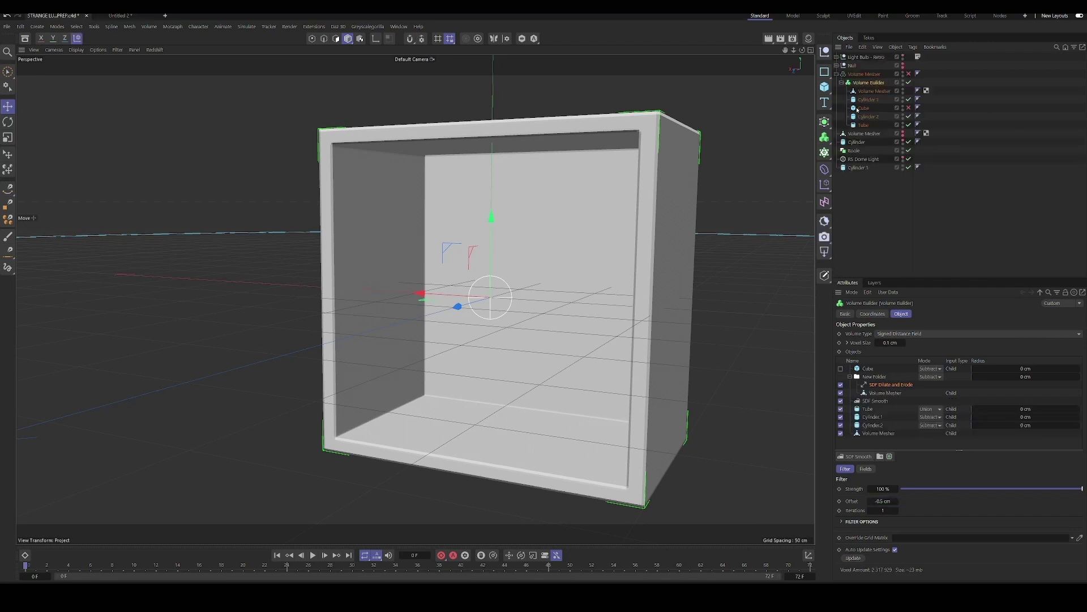
left_click_drag(532, 258, 550, 236, "alt")
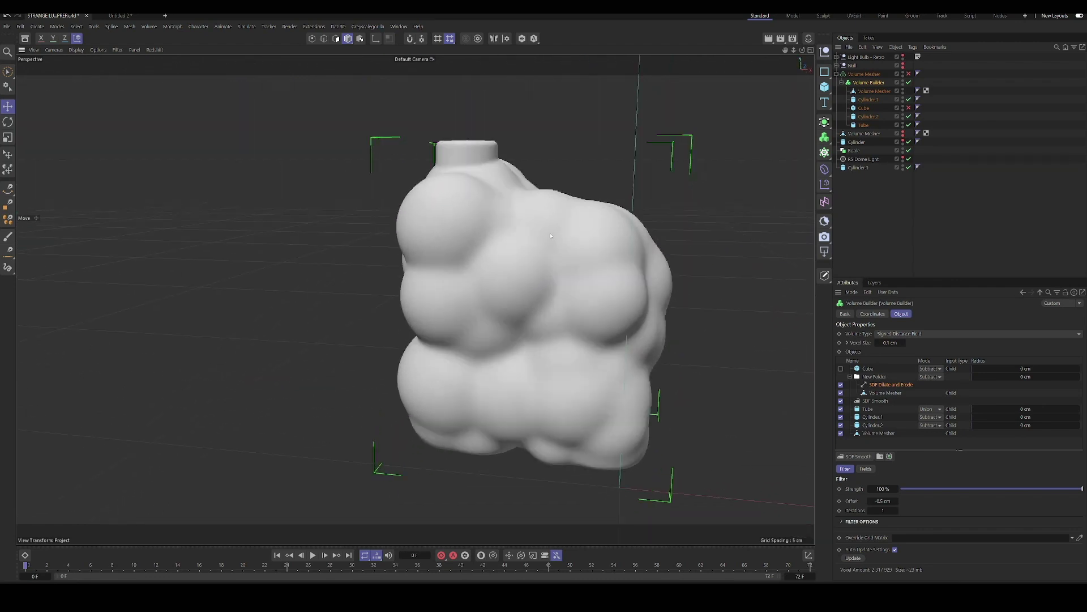
left_click(908, 74)
left_click(865, 74)
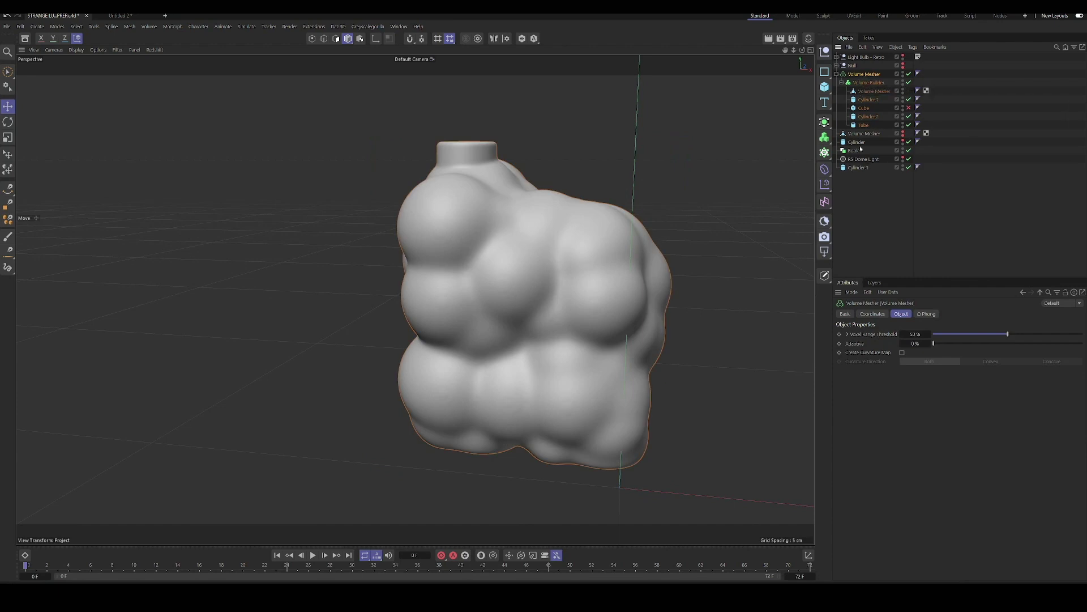
right_click(861, 74)
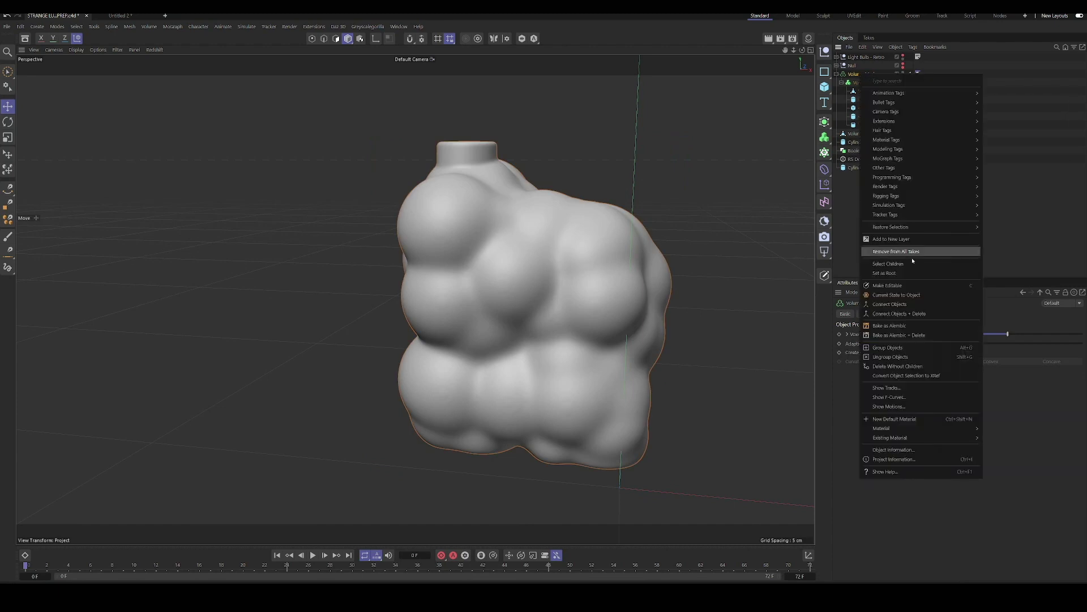
left_click(887, 295)
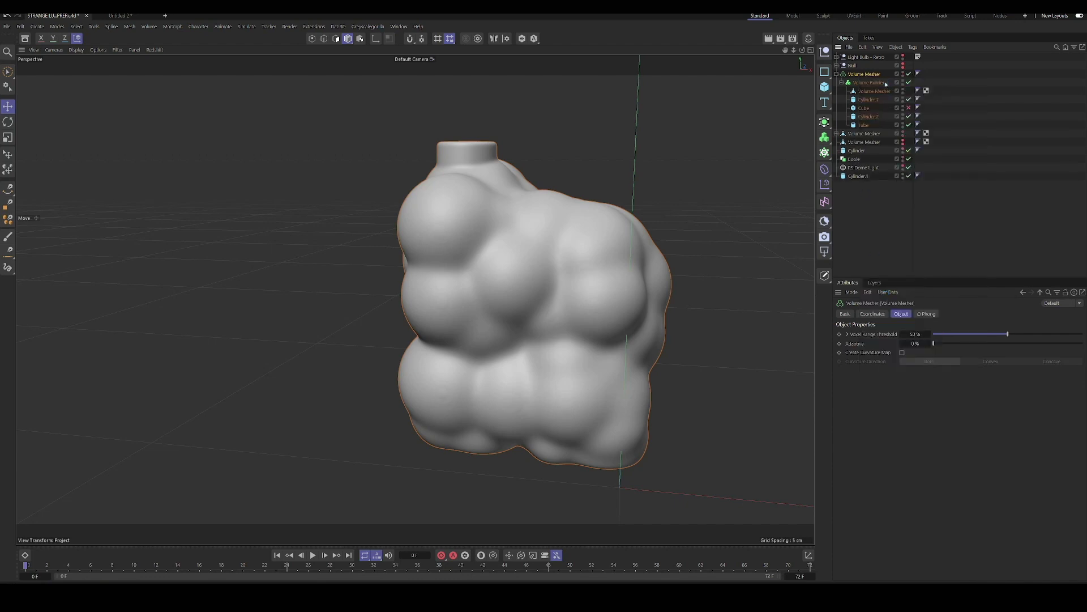
Move the baked polygon copy along X beside the original sculpt.
left_click(869, 143)
left_click(866, 142)
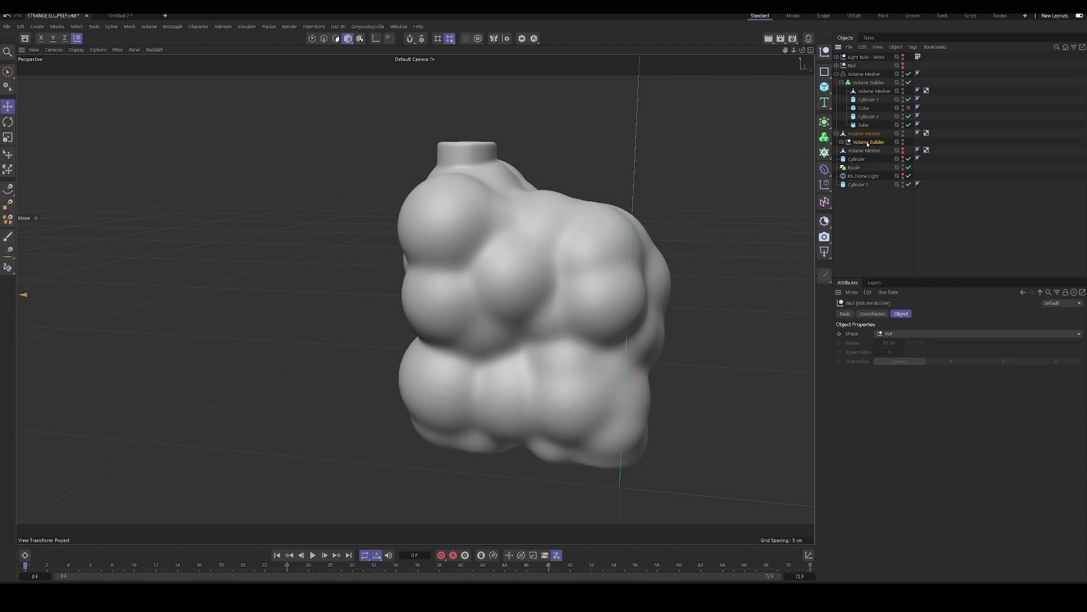
left_click(861, 134)
scroll(649, 261, "down", 5)
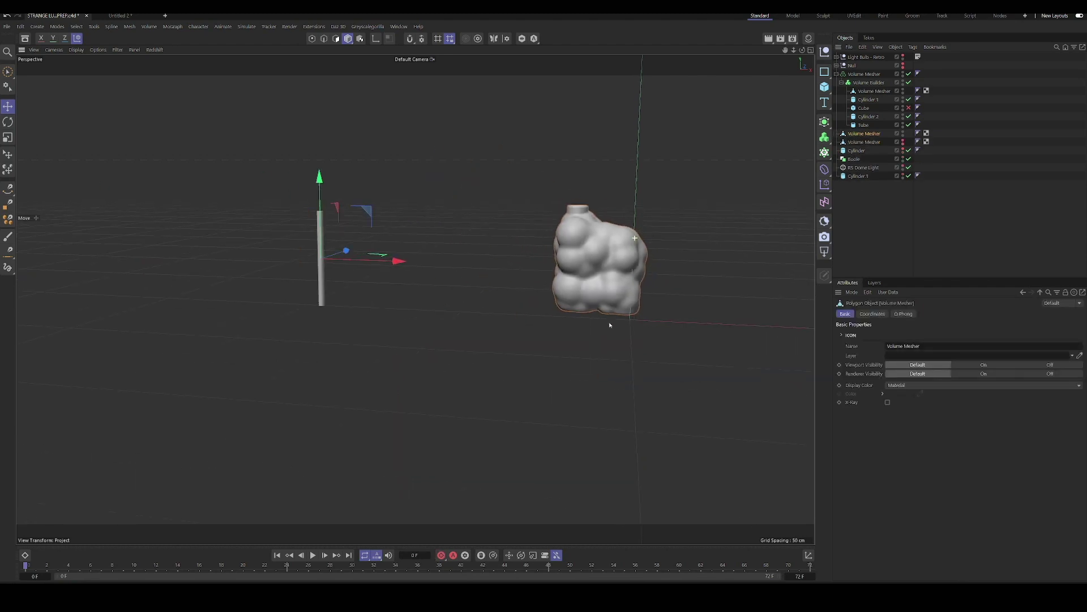
left_click_drag(402, 273, 243, 256)
scroll(406, 286, "up", 5)
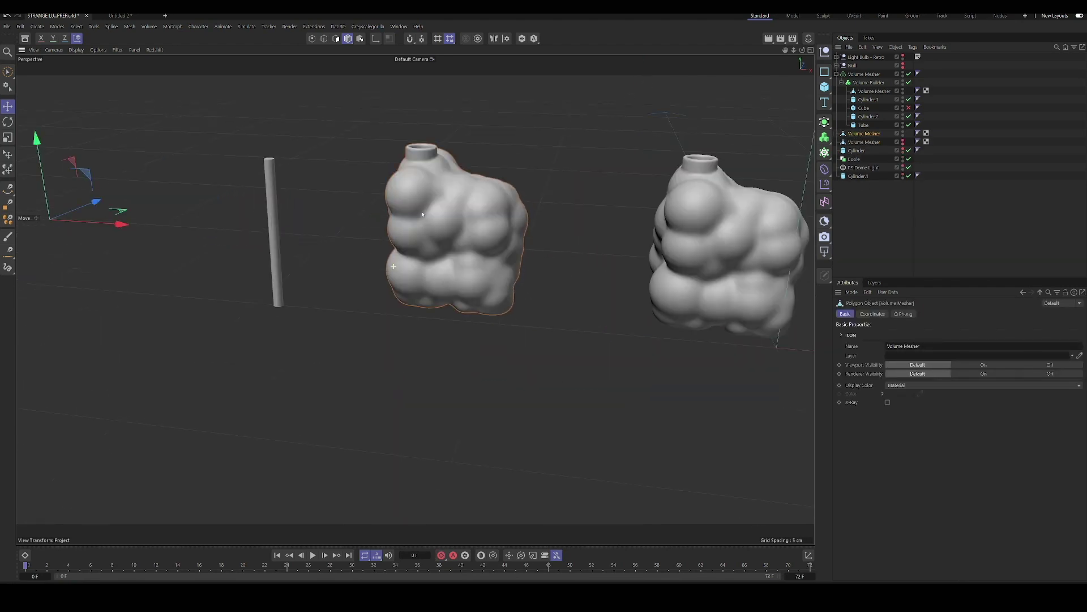
scroll(406, 286, "up", 3)
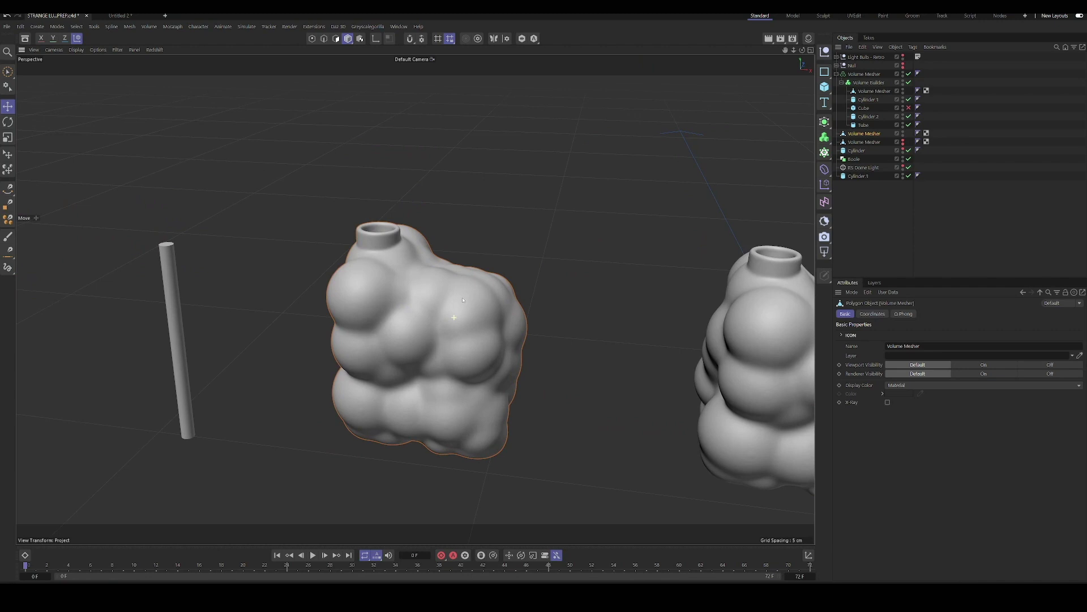
left_click(8, 27)
mouse_move(34, 227)
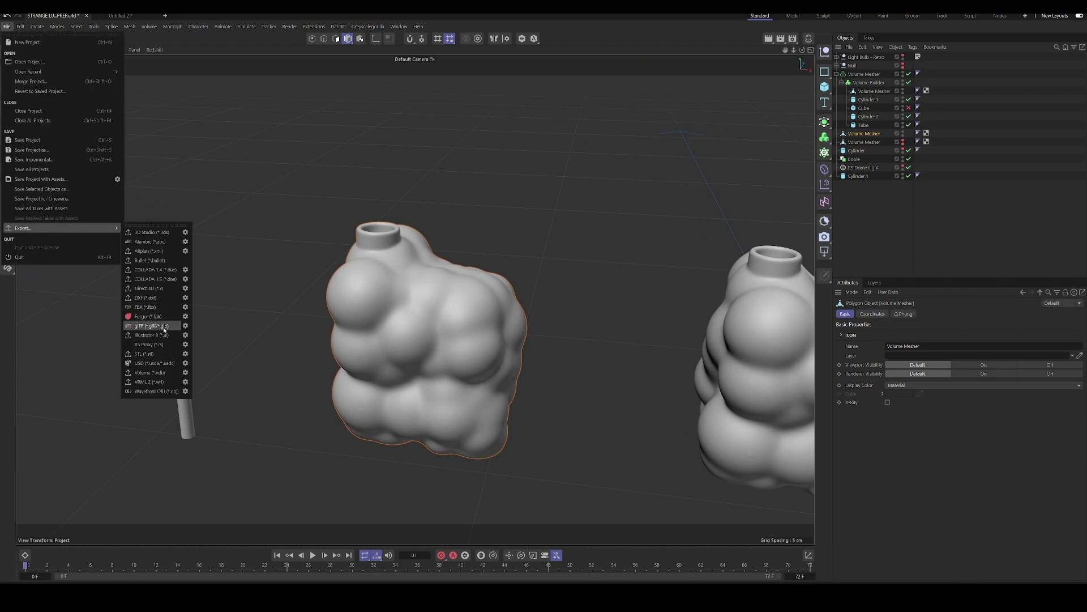
left_click(185, 354)
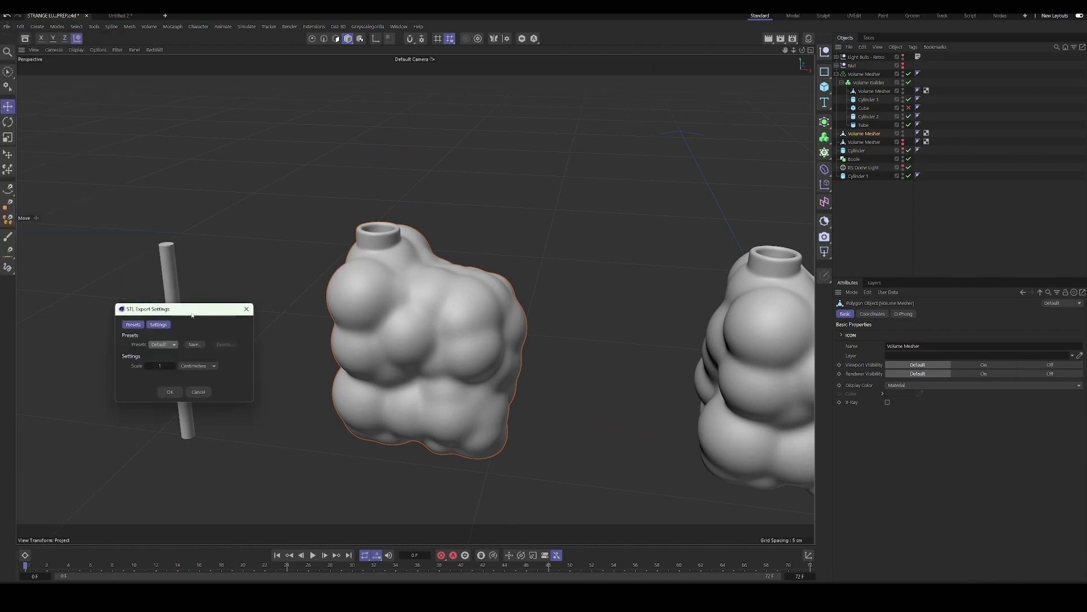
left_click_drag(192, 315, 539, 232)
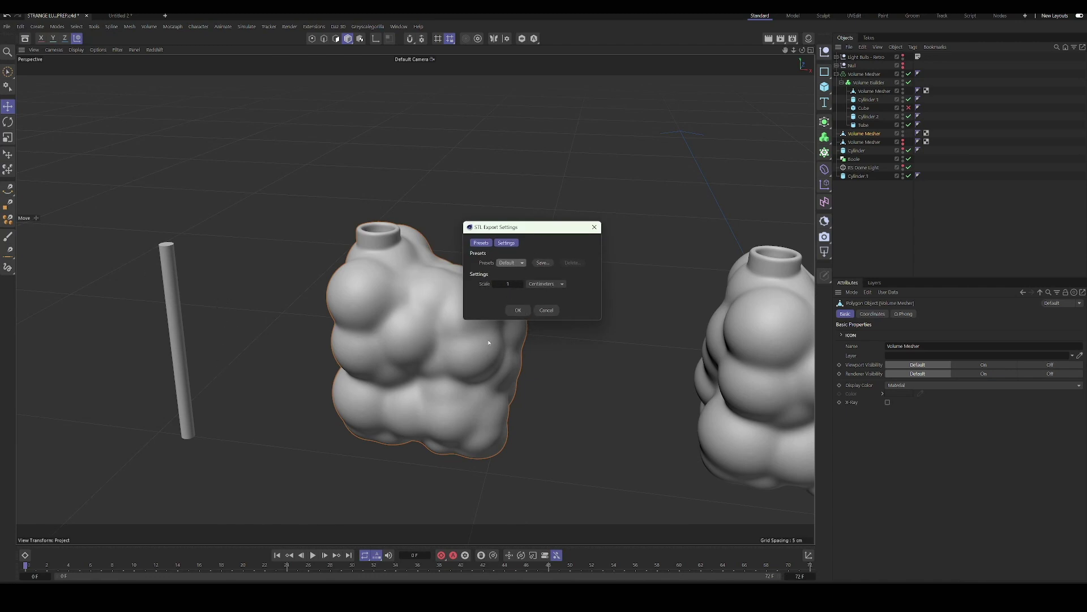
left_click(553, 285)
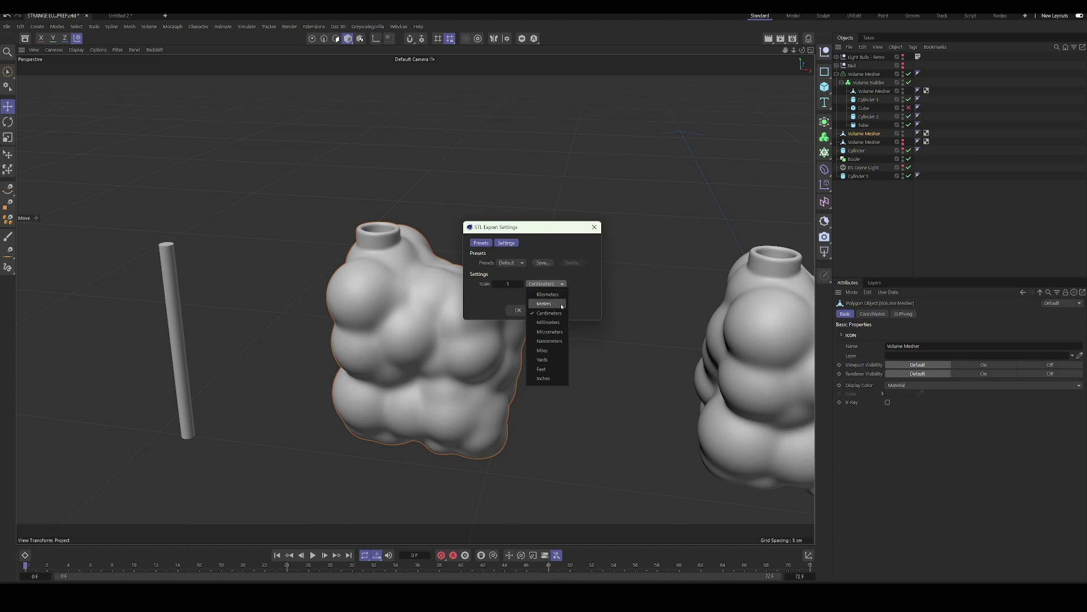
left_click(587, 234)
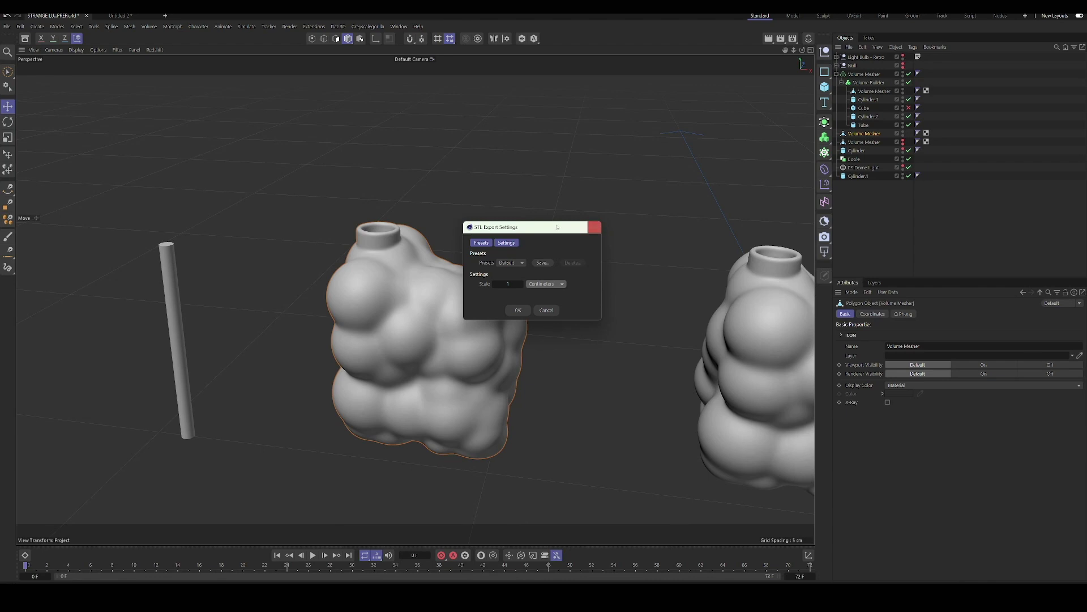
left_click(595, 228)
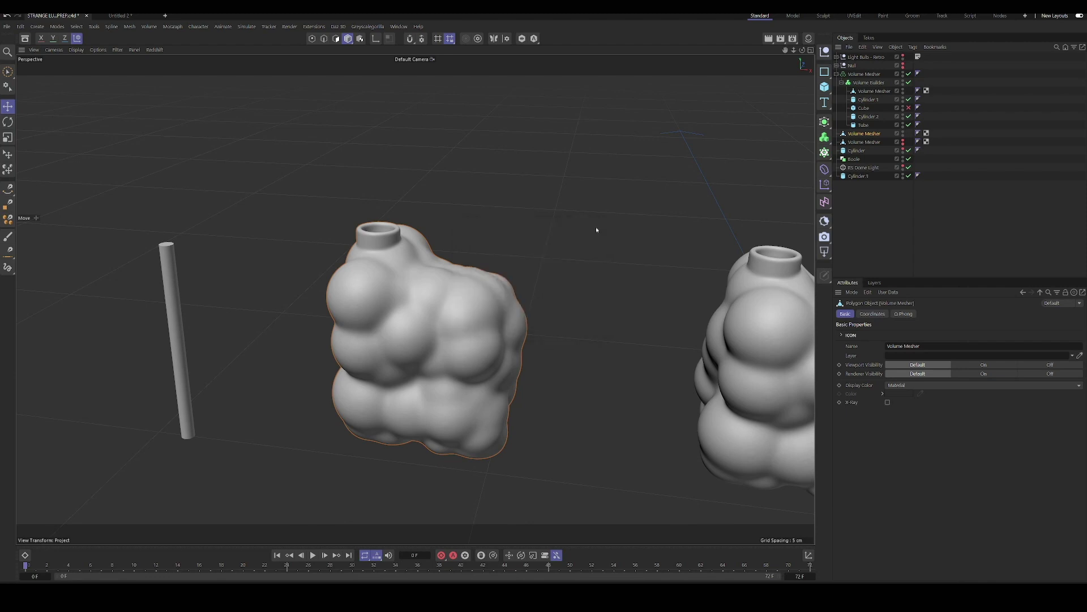
mouse_move(461, 310)
left_mouse_down("alt")
mouse_move(353, 260)
mouse_move(484, 309)
mouse_move(444, 308)
left_mouse_up("alt")
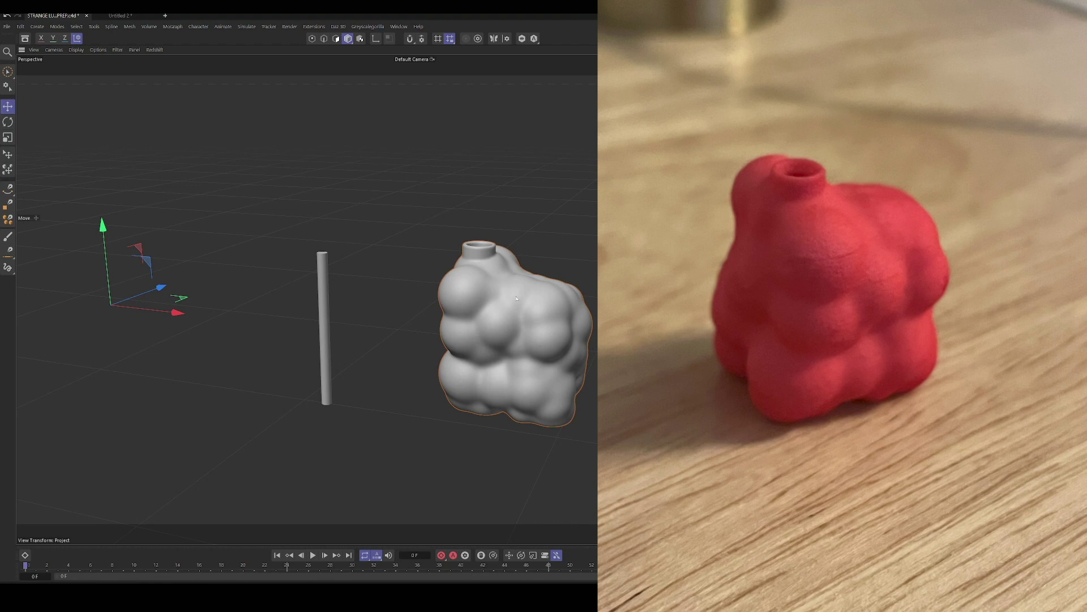
left_click_drag(517, 298, 535, 320, "alt")
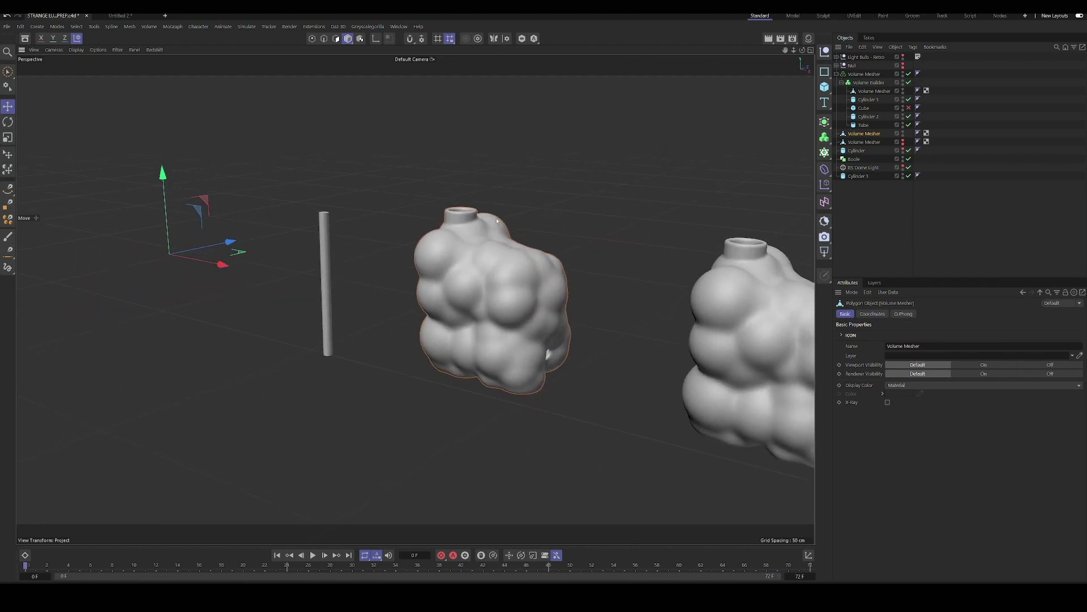